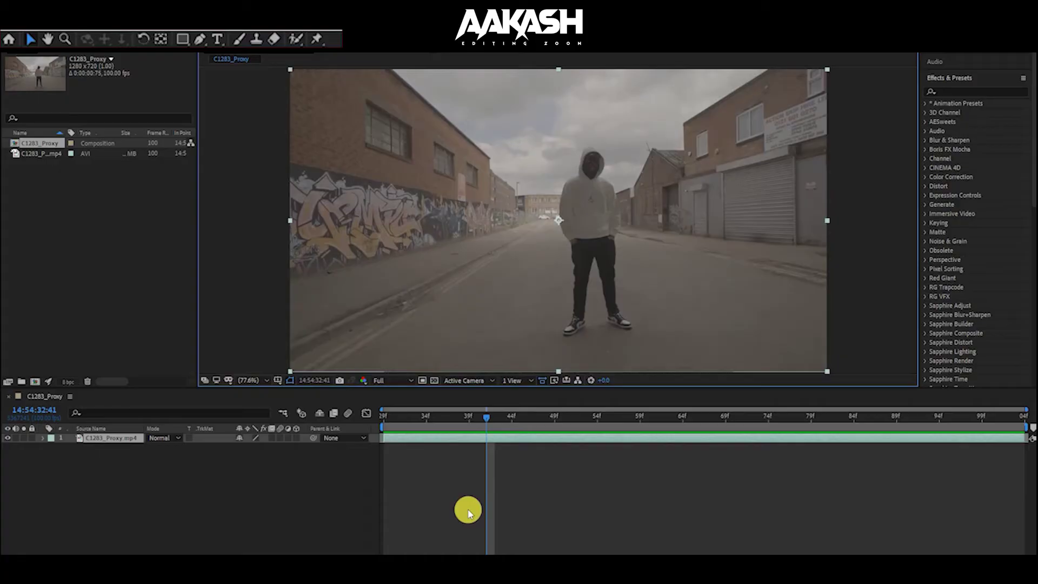
Step: Duplicate the street footage layer and rename the top copy 'Roto'
key(ctrl+d)
right_click(127, 438)
click(160, 423)
text(Roto)
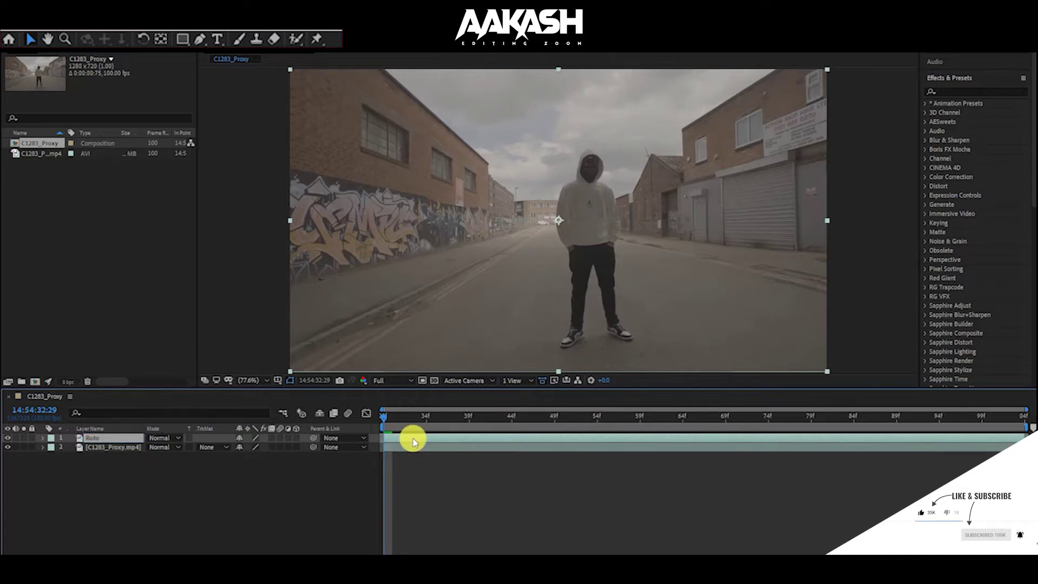
Step: Open the Roto layer at 100% and Roto Brush the man from hood to waist
double_click(412, 440)
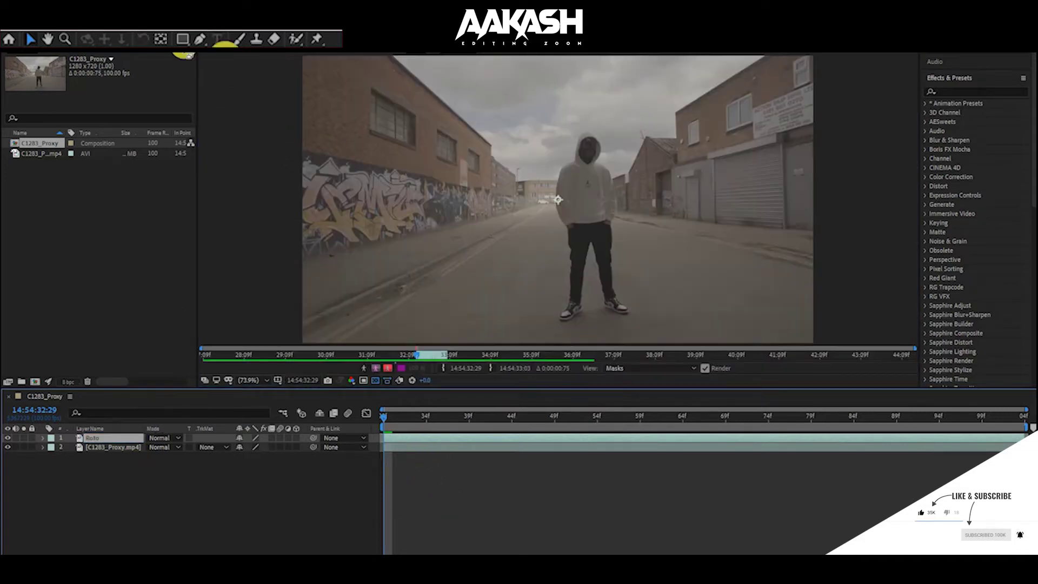
key(period)
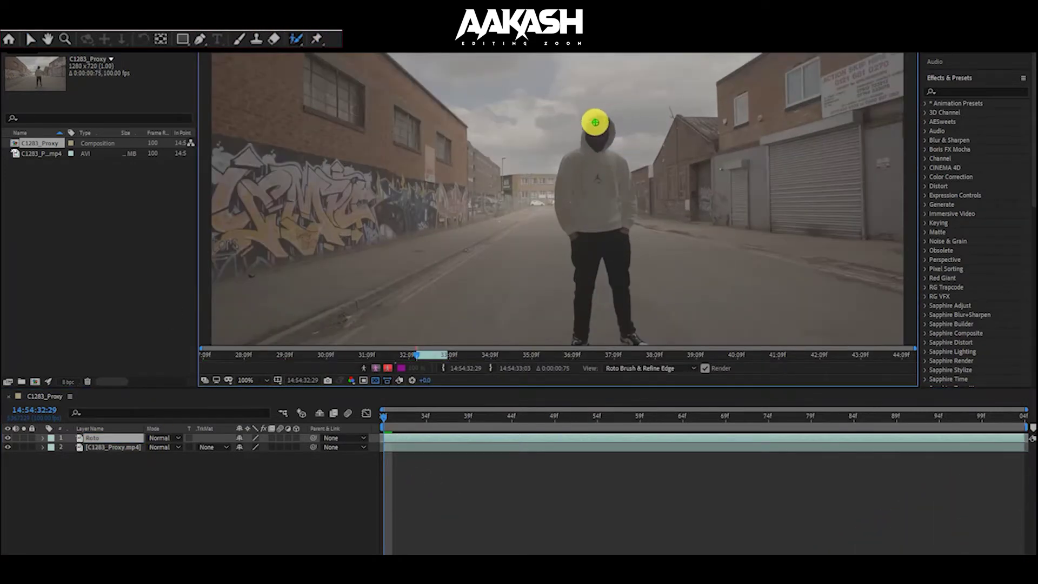
drag(600, 113, 590, 220)
scroll(568, 178, up, 2)
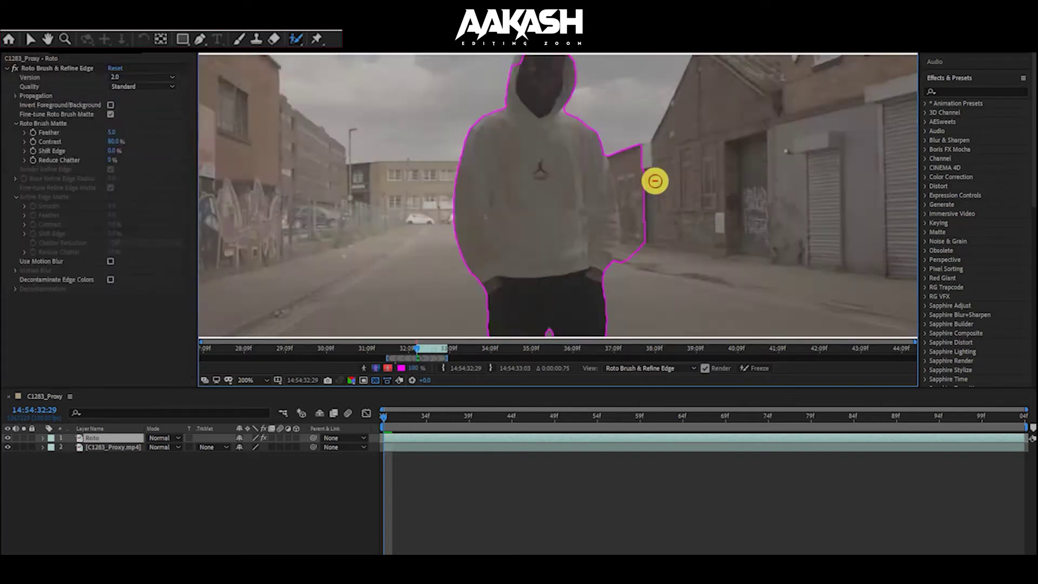
scroll(655, 179, up, 2)
Step: Subtract the background beside the man and refine the outline down to his shoes
drag(579, 116, 614, 290)
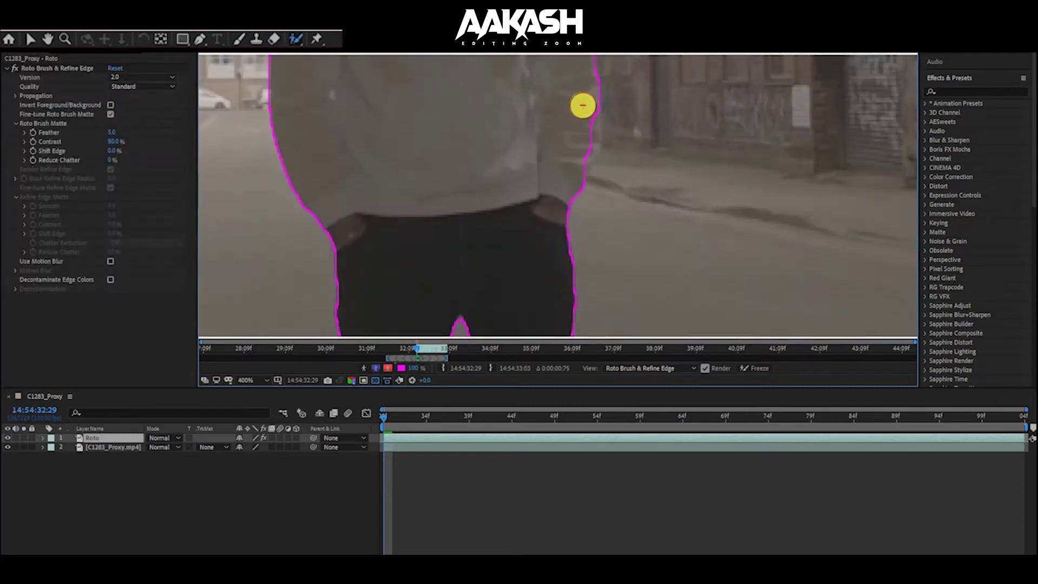
scroll(569, 234, down, 4)
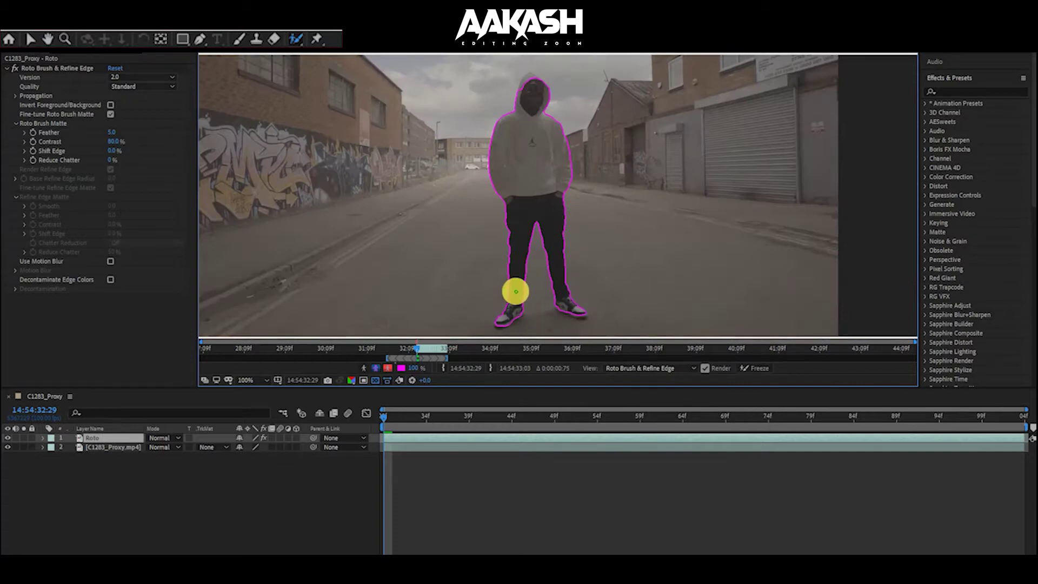
scroll(540, 313, up, 1)
scroll(603, 216, down, 1)
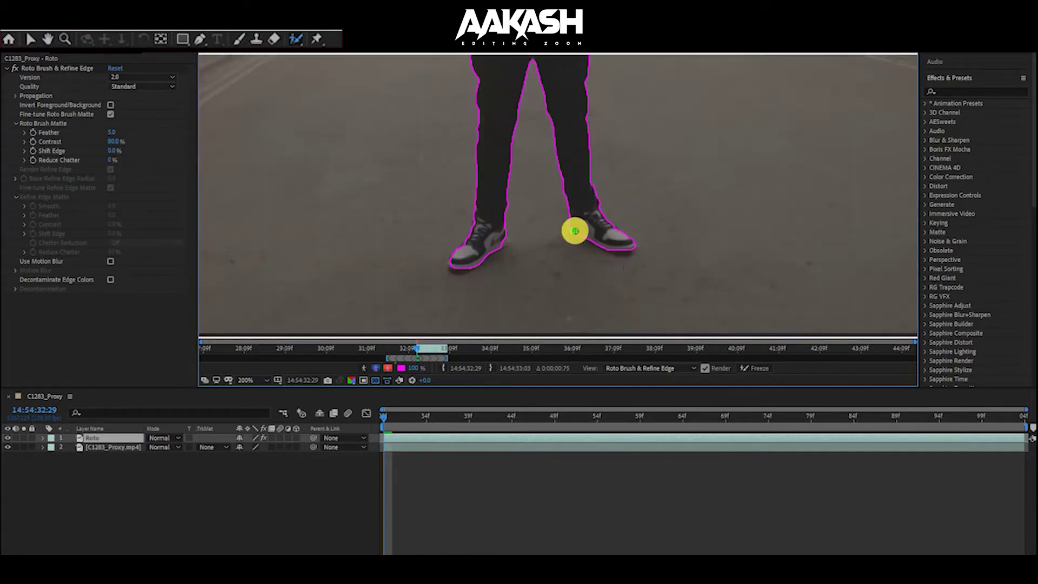
scroll(546, 162, down, 1)
scroll(533, 135, up, 1)
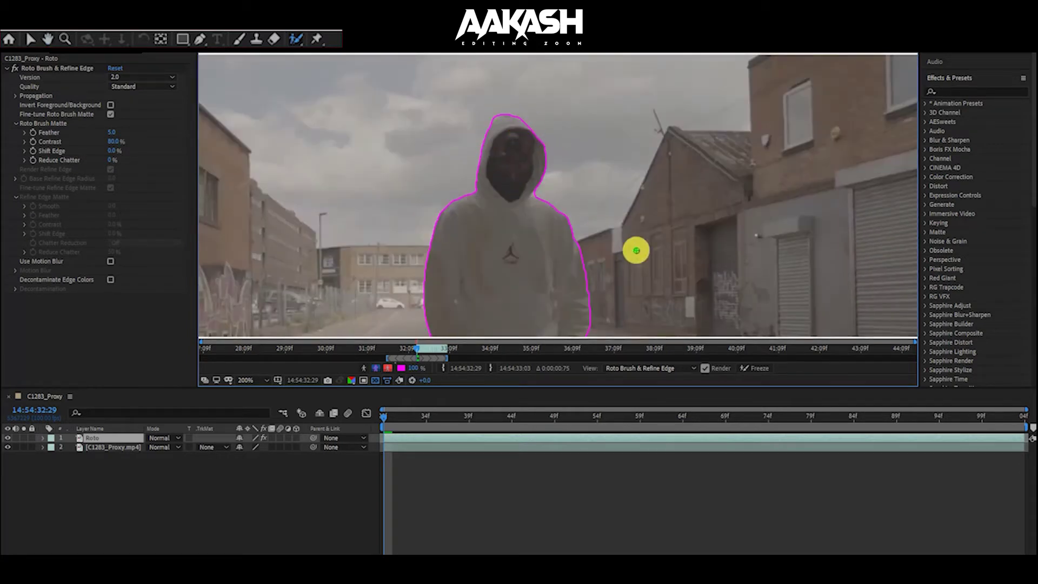
scroll(635, 251, down, 2)
scroll(355, 283, up, 1)
key(shift+slash)
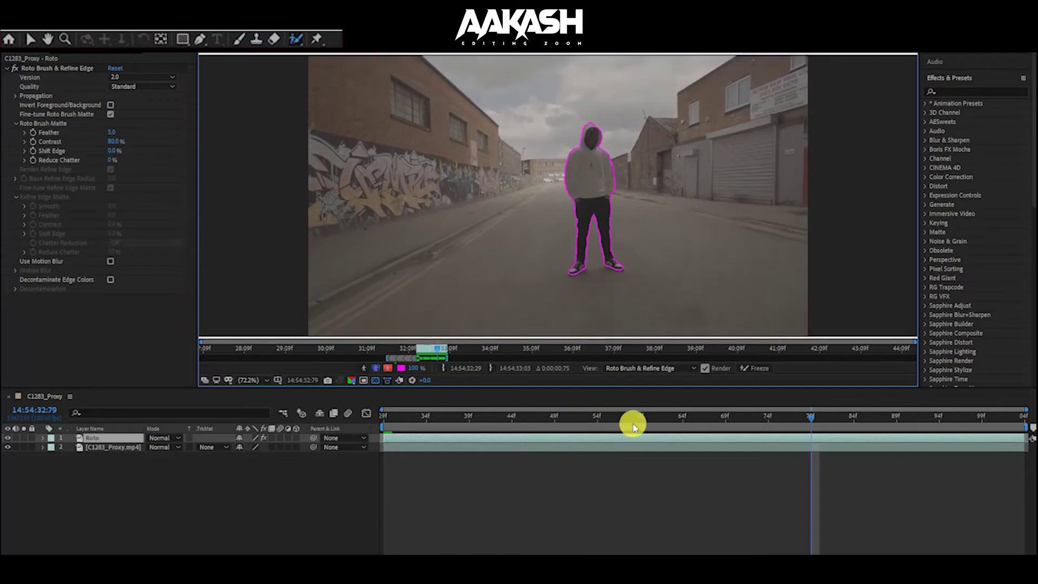
Step: Freeze the Roto Brush cut-out across the clip's 77 frames
click(452, 416)
click(757, 368)
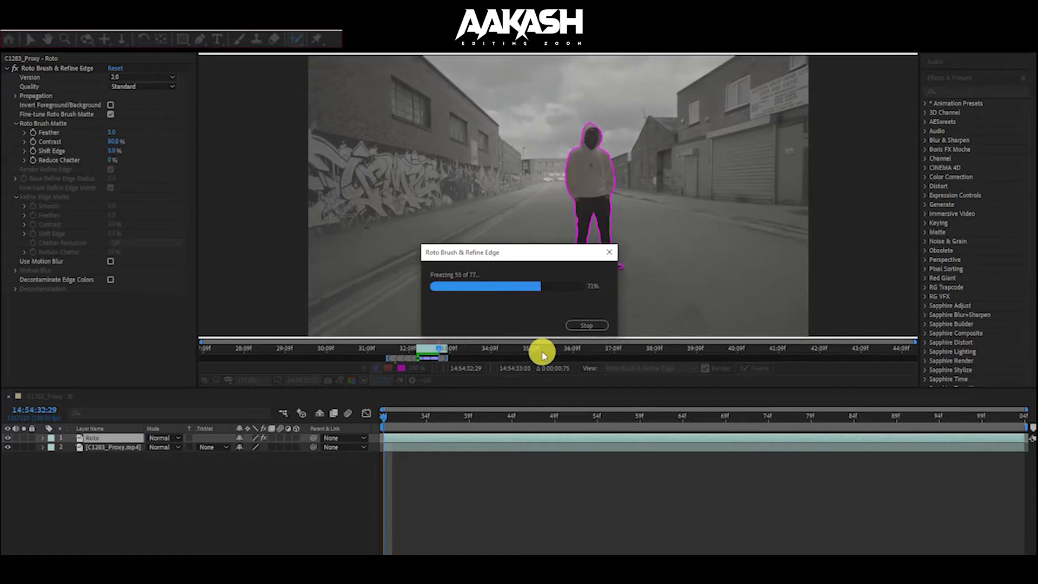
click(586, 325)
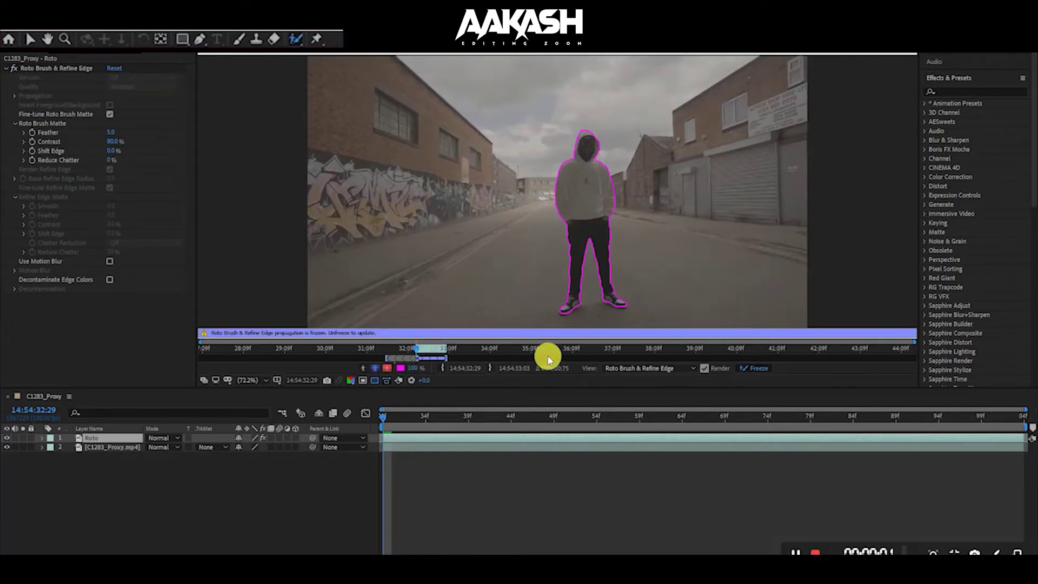
Step: Close the Roto Layer panel to return to the C1283_Proxy composition
click(8, 447)
click(8, 446)
click(949, 92)
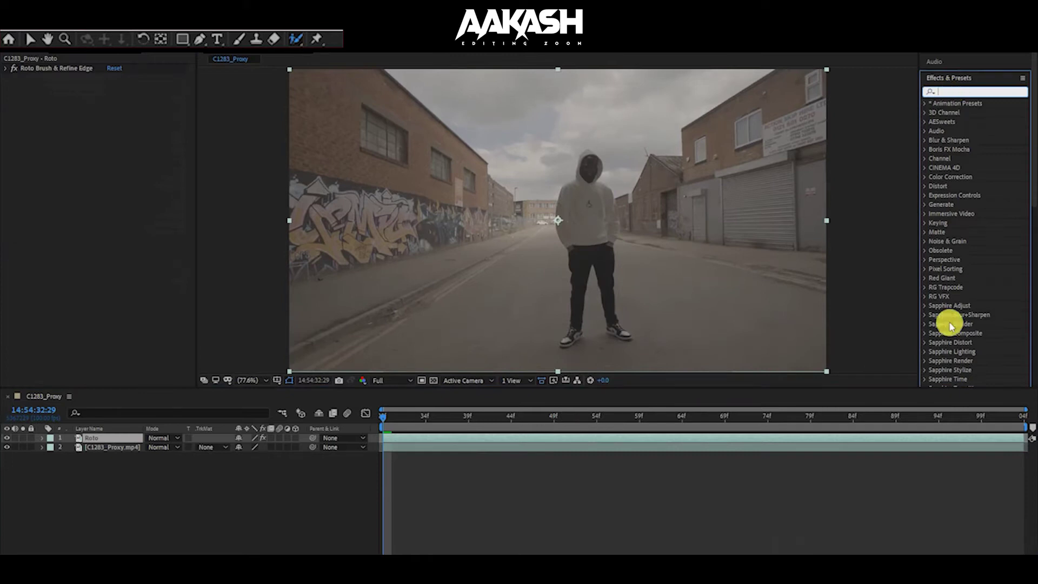
Step: Apply the Colorama effect to the Roto layer
text(color)
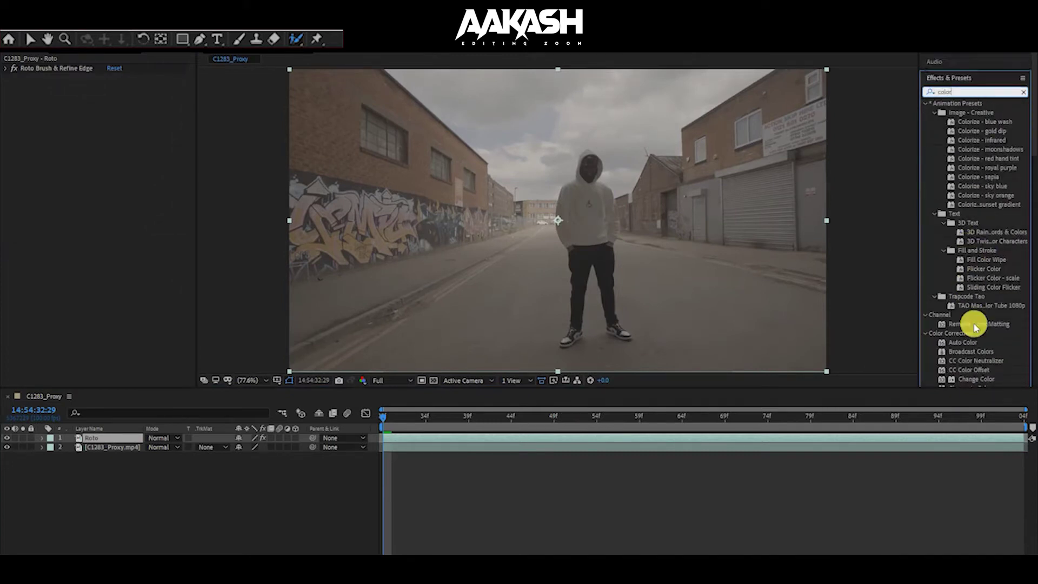
scroll(974, 327, down, 2)
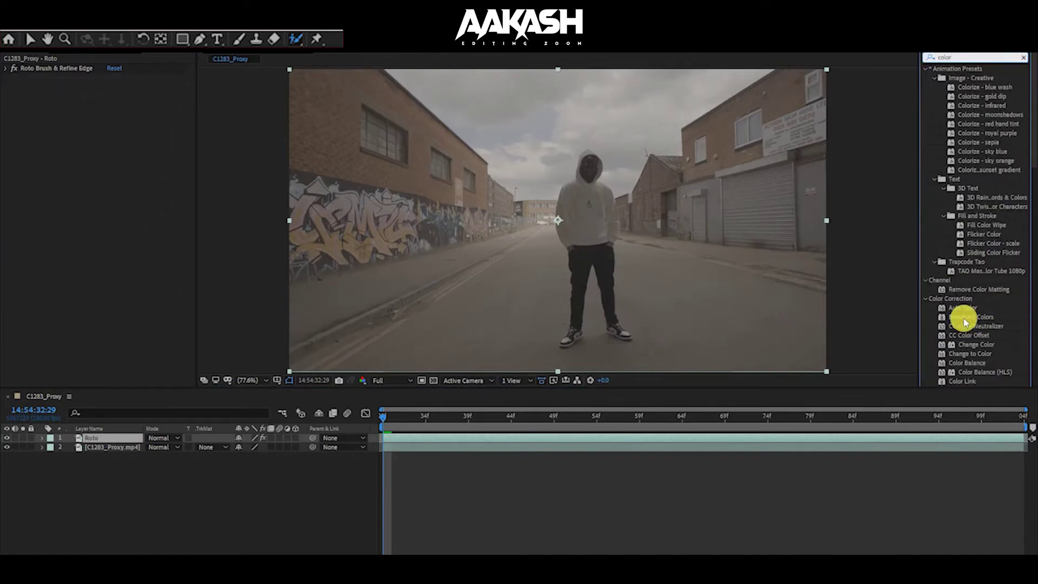
scroll(959, 174, down, 4)
drag(975, 330, 410, 436)
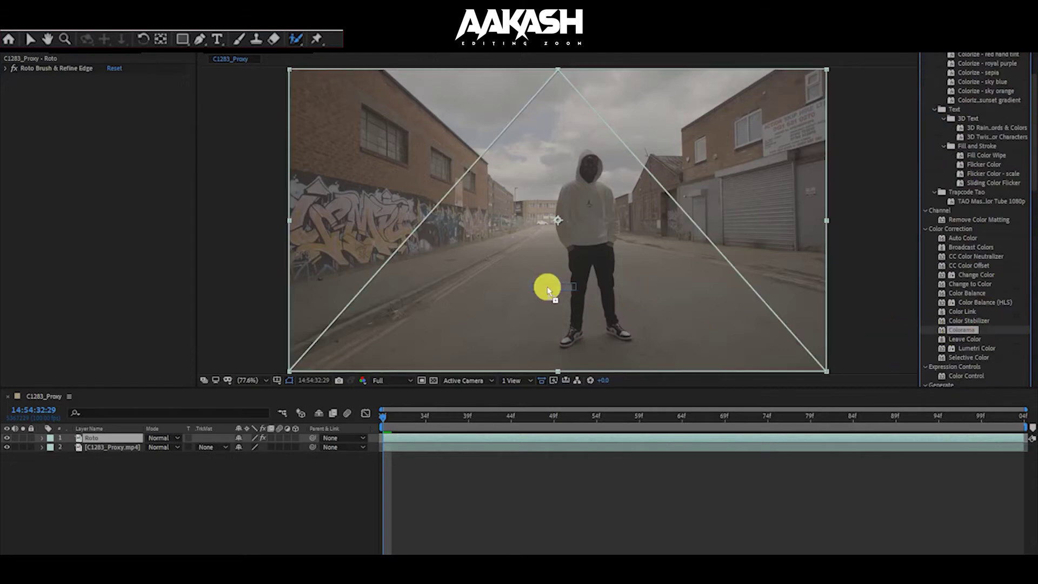
Step: Set Colorama's preset palette to Fire And Smoke with Cycle Repetitions 0
click(15, 88)
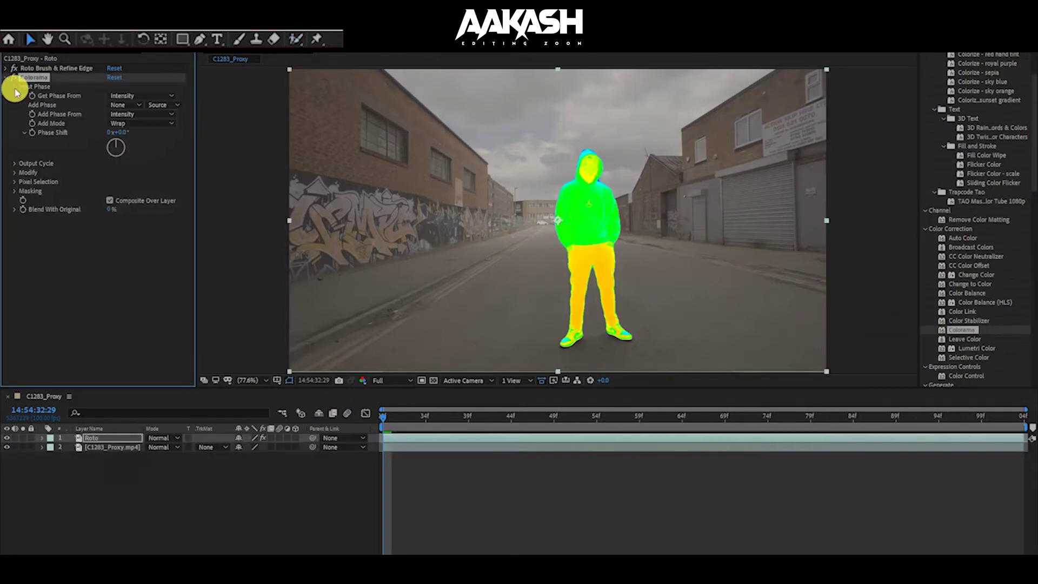
click(15, 87)
click(15, 96)
click(164, 116)
click(173, 296)
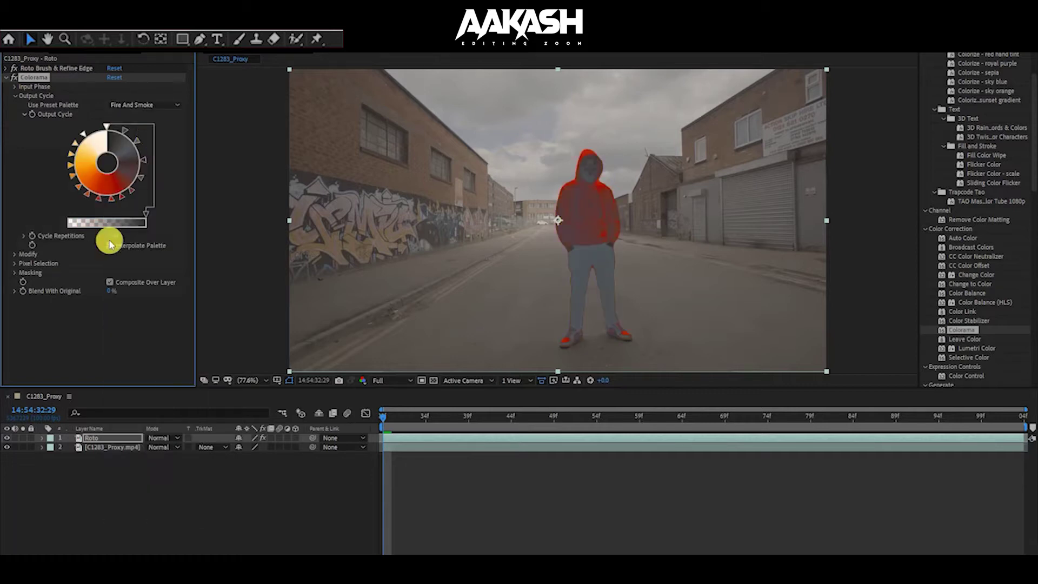
drag(112, 235, 113, 236)
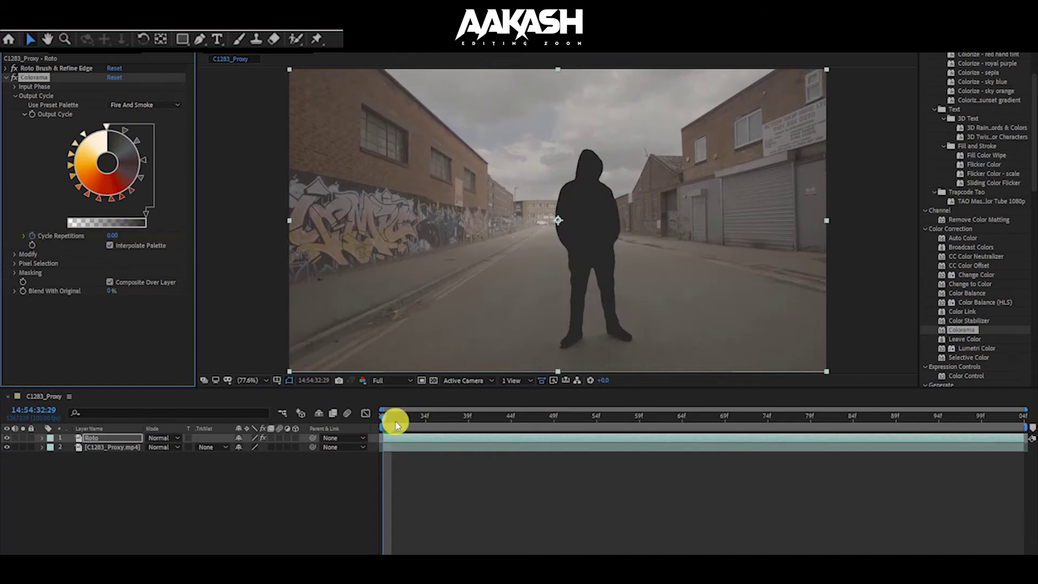
Step: Preview the clip and animate Colorama's Cycle Repetitions, settling around 13.40
key(space)
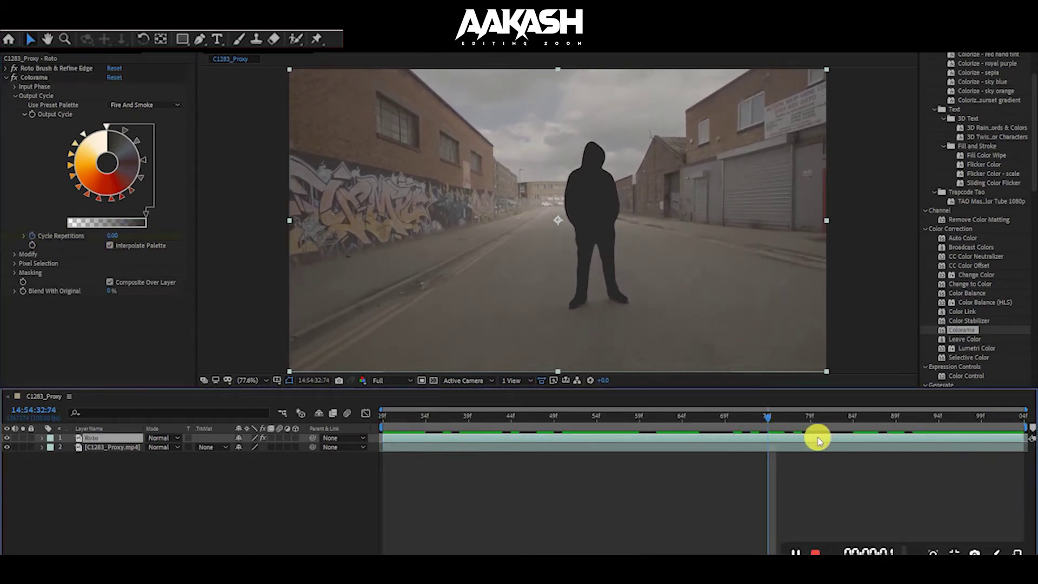
key(space)
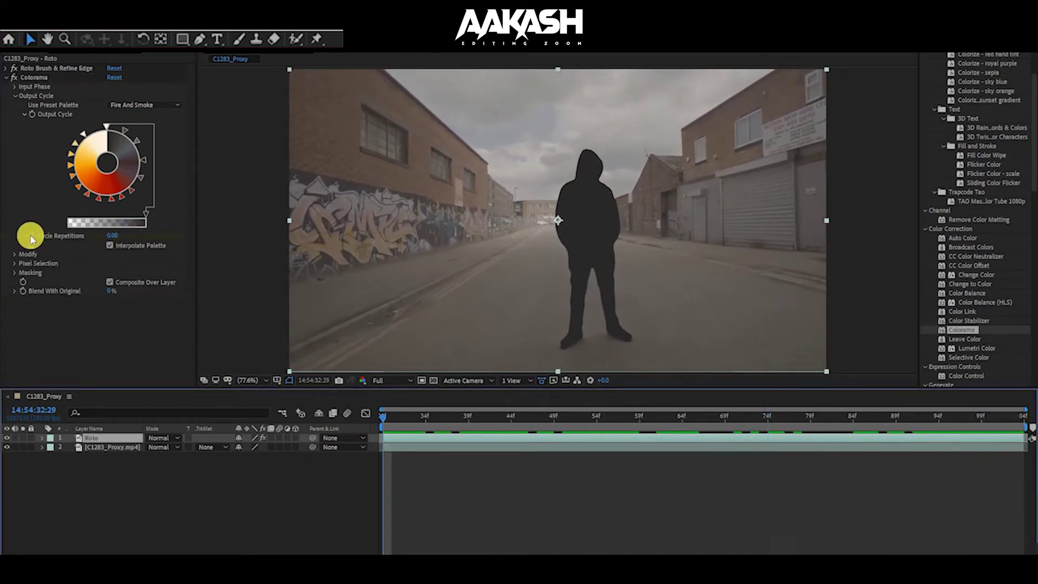
drag(383, 416, 768, 415)
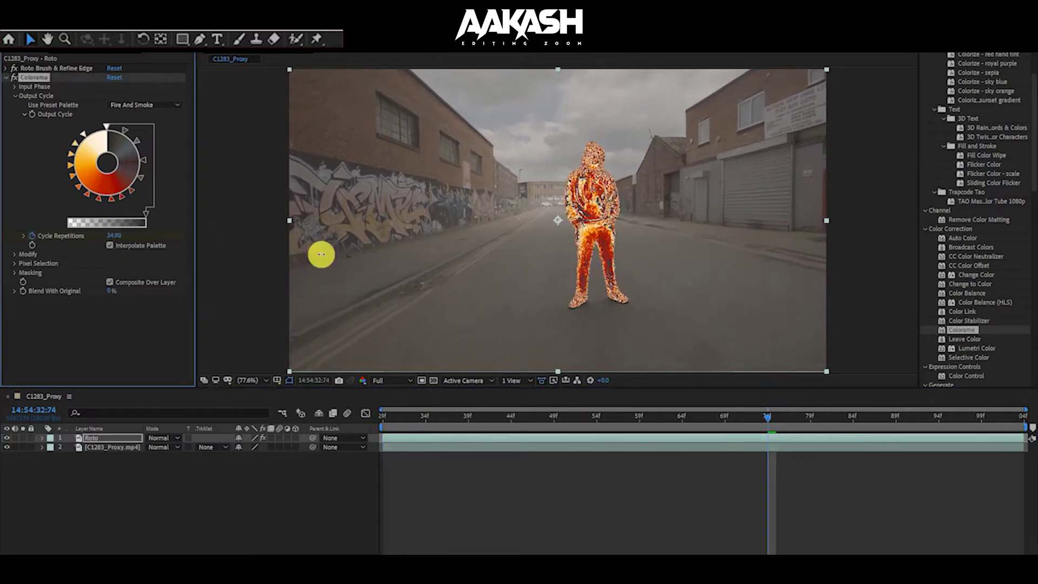
drag(114, 235, 187, 274)
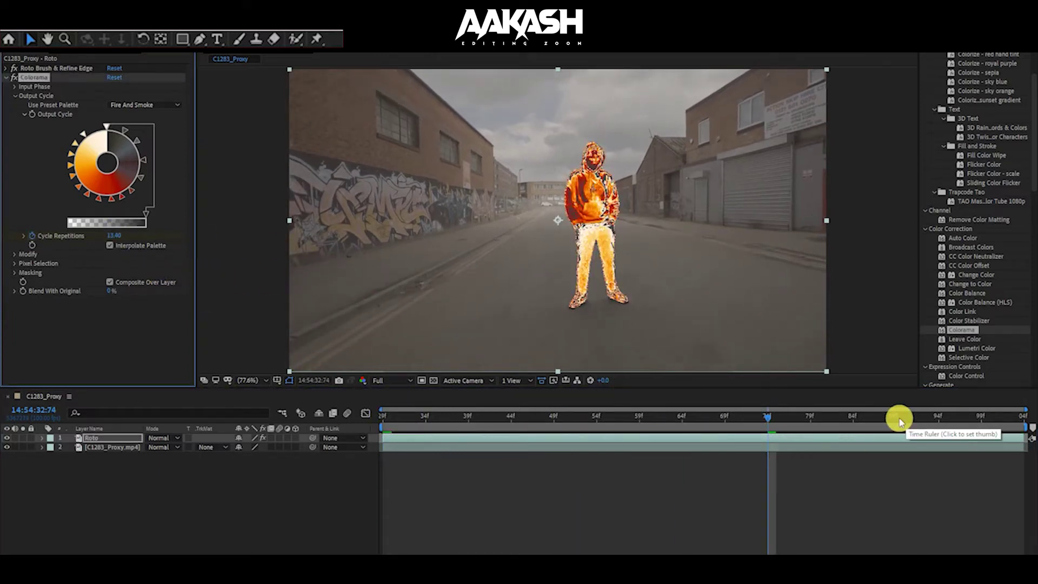
key(space)
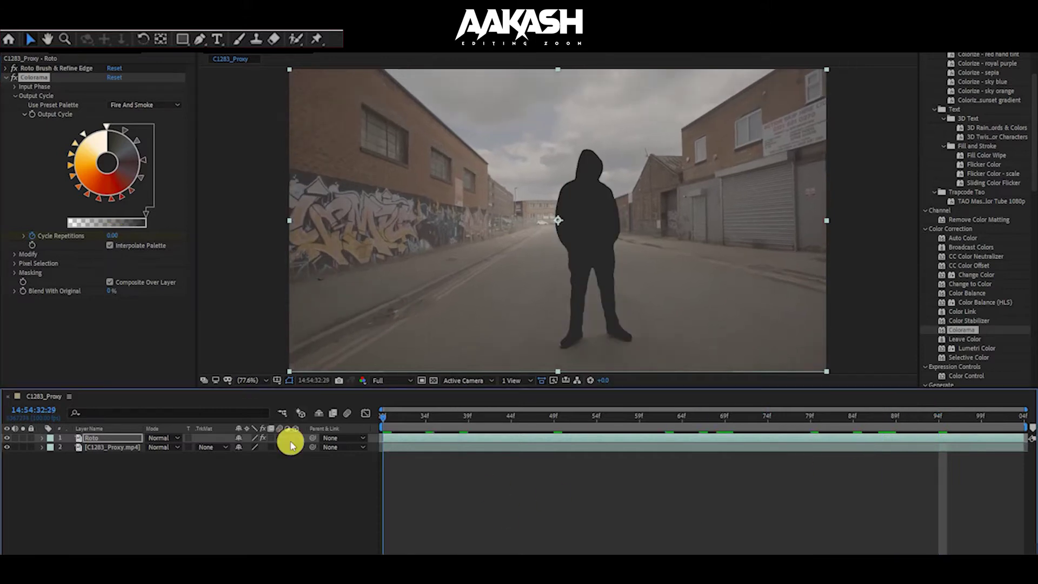
Step: Switch to the Golden 1 palette and move the last Cycle Repetitions keyframe to the clip end
click(162, 105)
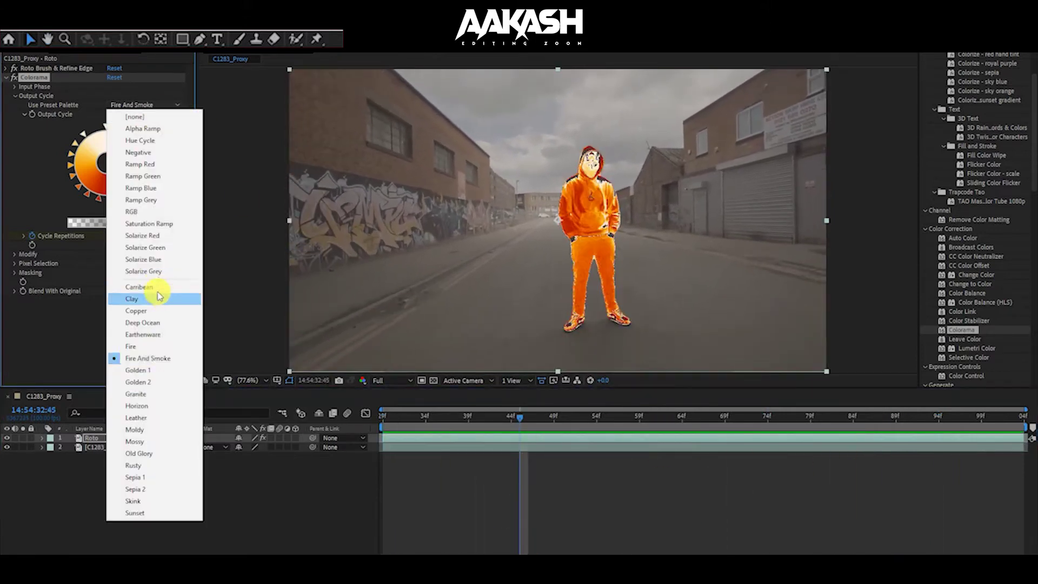
click(138, 370)
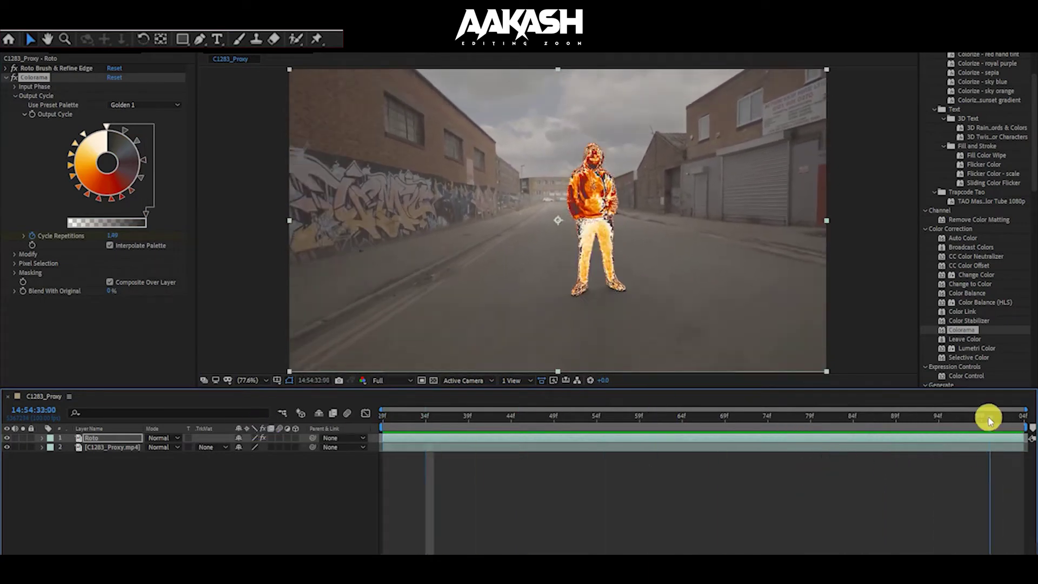
click(42, 438)
click(52, 447)
click(61, 465)
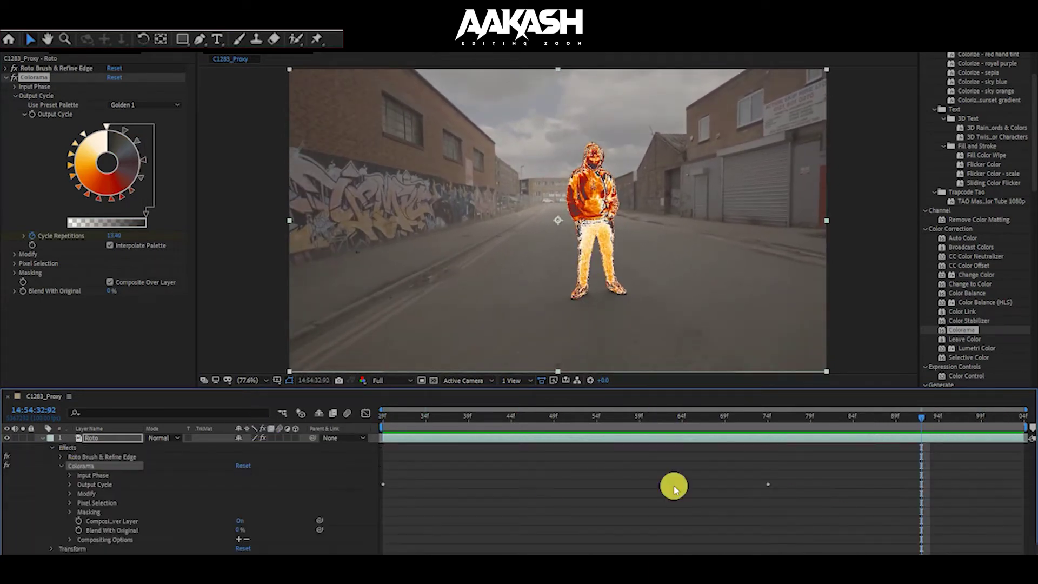
drag(767, 503, 1023, 502)
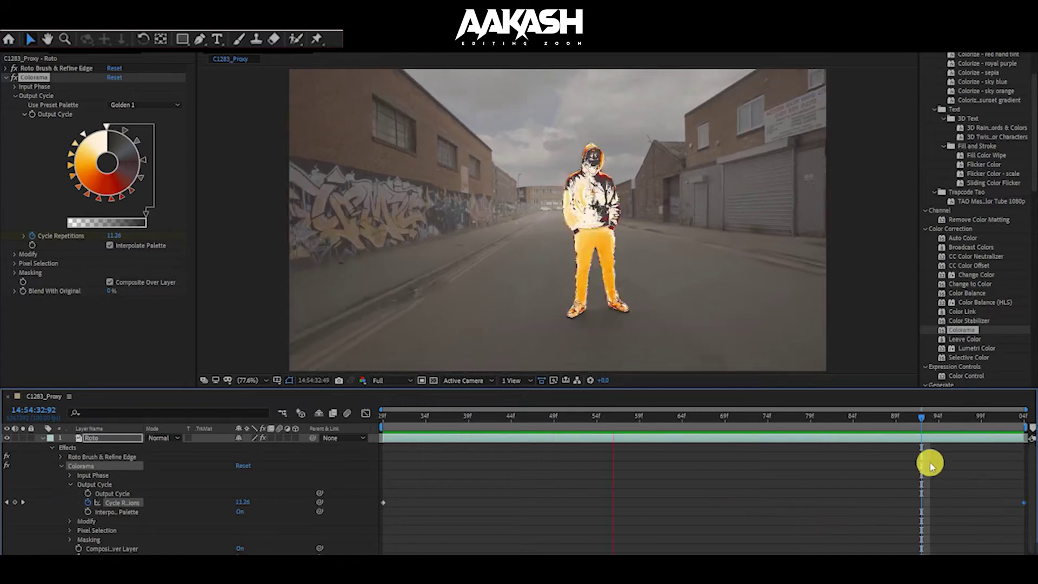
Step: Compare Golden 2 and other preset palettes, then settle on Golden 1
click(132, 103)
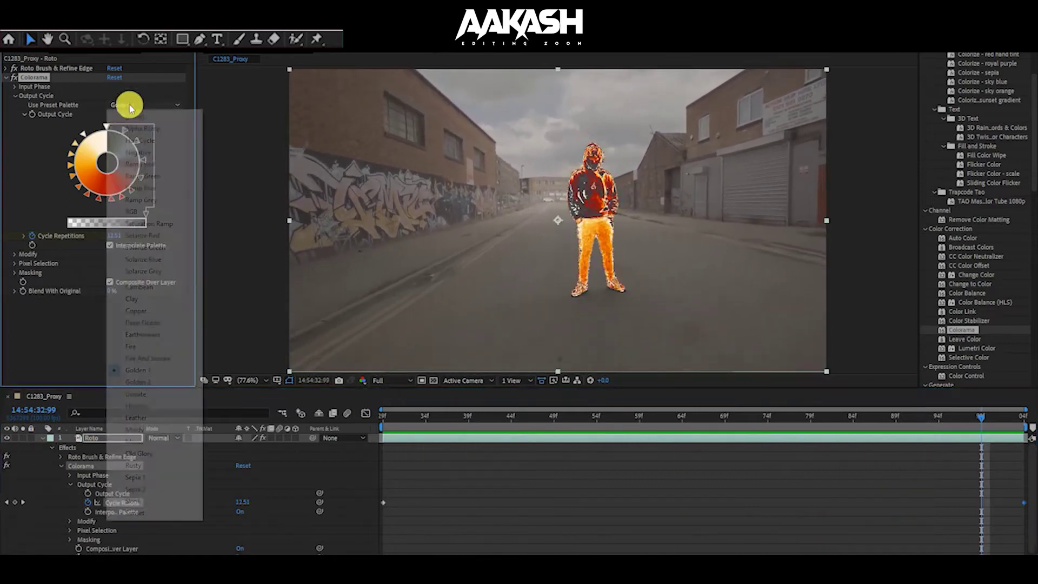
click(139, 456)
click(130, 103)
click(142, 430)
click(132, 104)
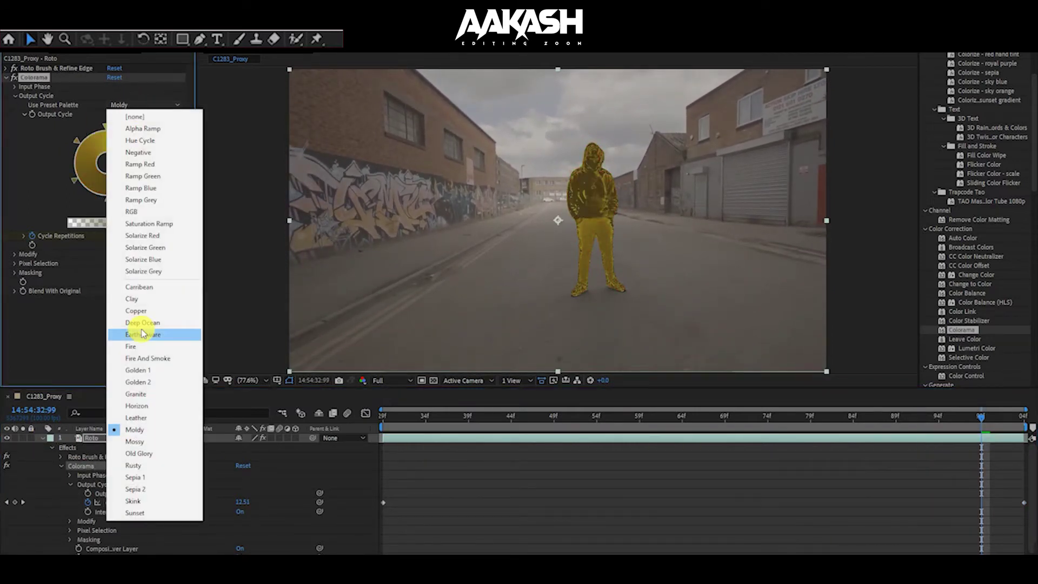
click(138, 381)
click(145, 103)
click(139, 371)
click(1001, 58)
Step: Add S_Glow to the golden man and adjust its Brightness, Glow Width and Width Green
text(glow)
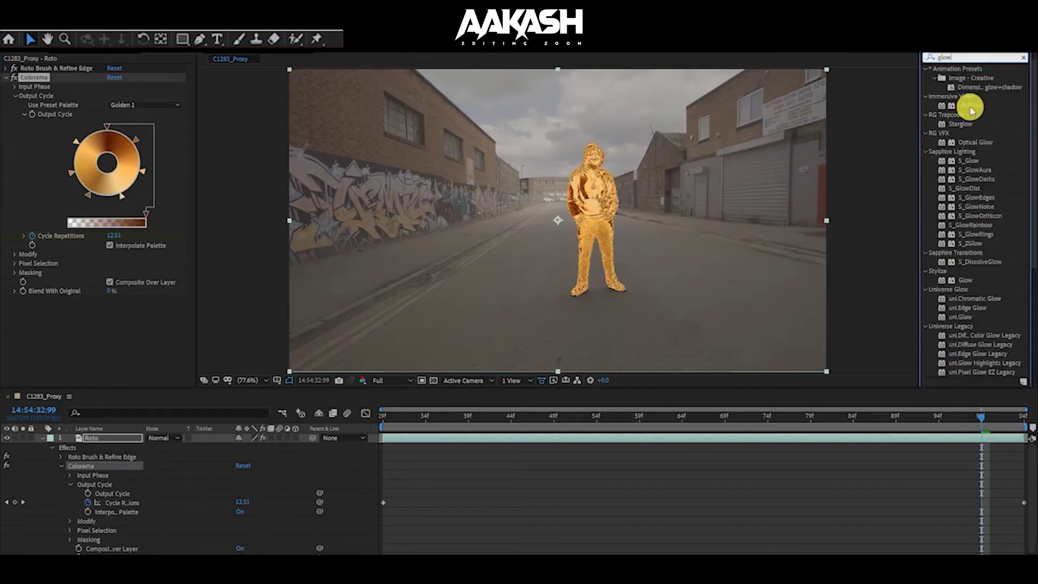
drag(964, 161, 568, 204)
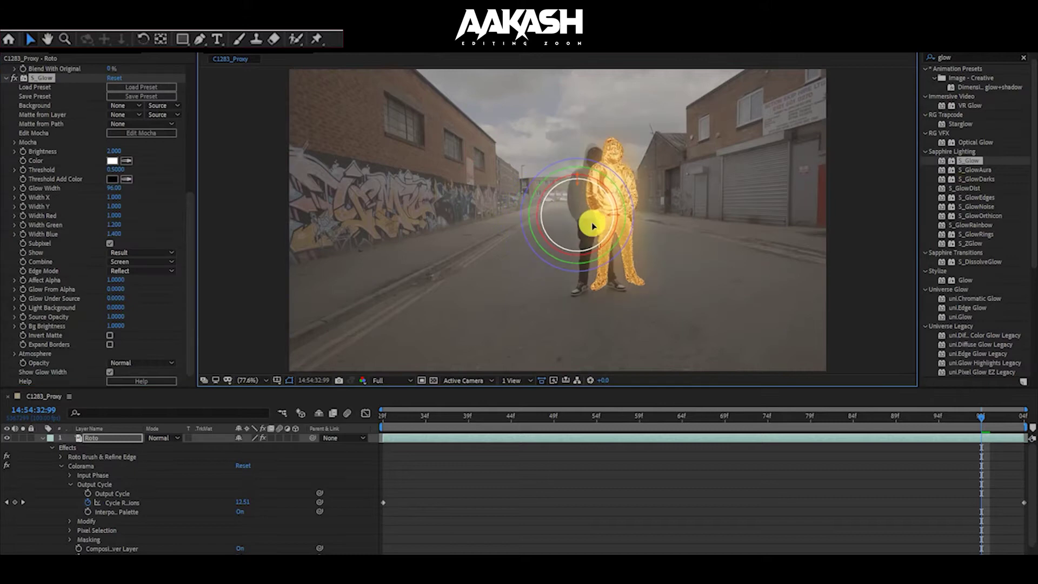
drag(115, 152, 89, 160)
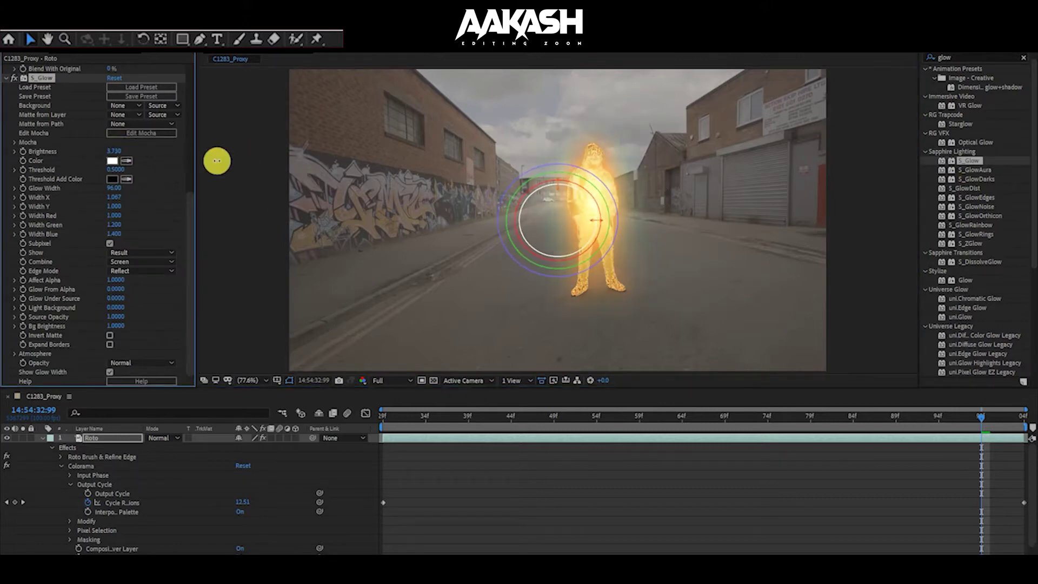
drag(148, 191, 94, 199)
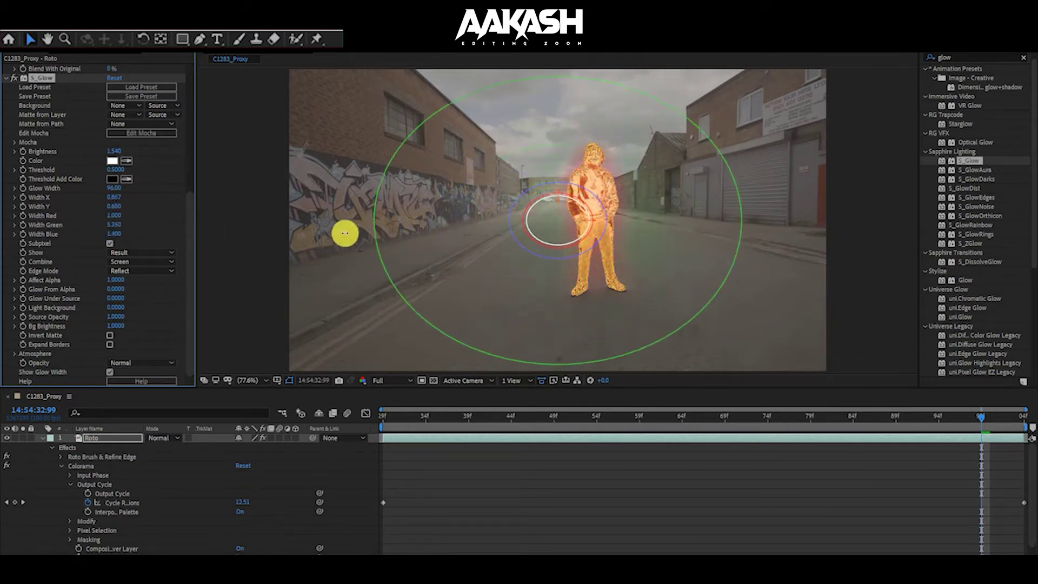
drag(114, 224, 42, 223)
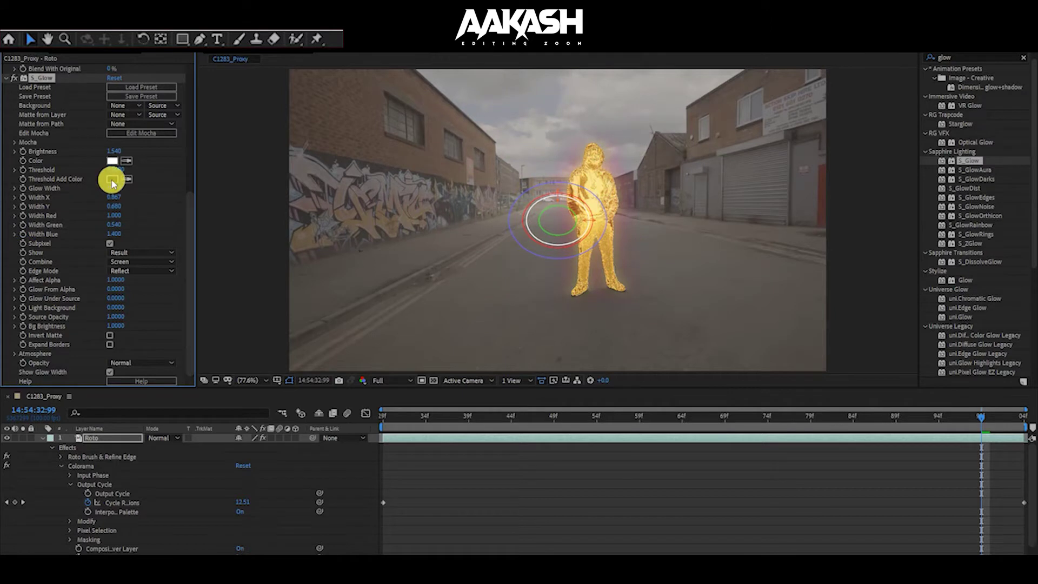
Step: Set the S_Glow colour to cyan, leaving Threshold Add Color unchanged
click(111, 160)
mouse_move(549, 308)
mouse_down()
mouse_move(577, 247)
mouse_move(592, 377)
mouse_up()
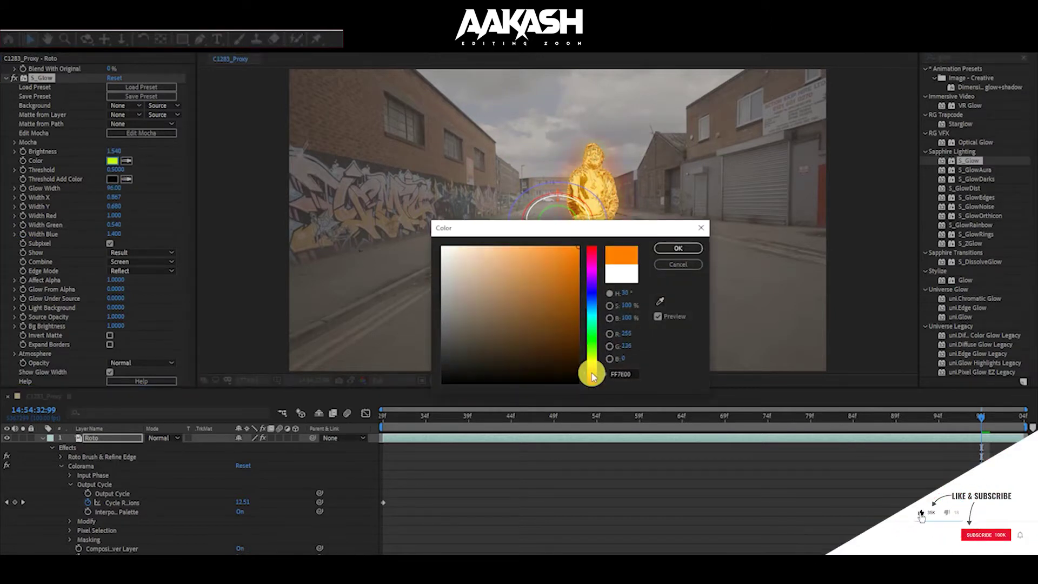
click(678, 248)
click(111, 179)
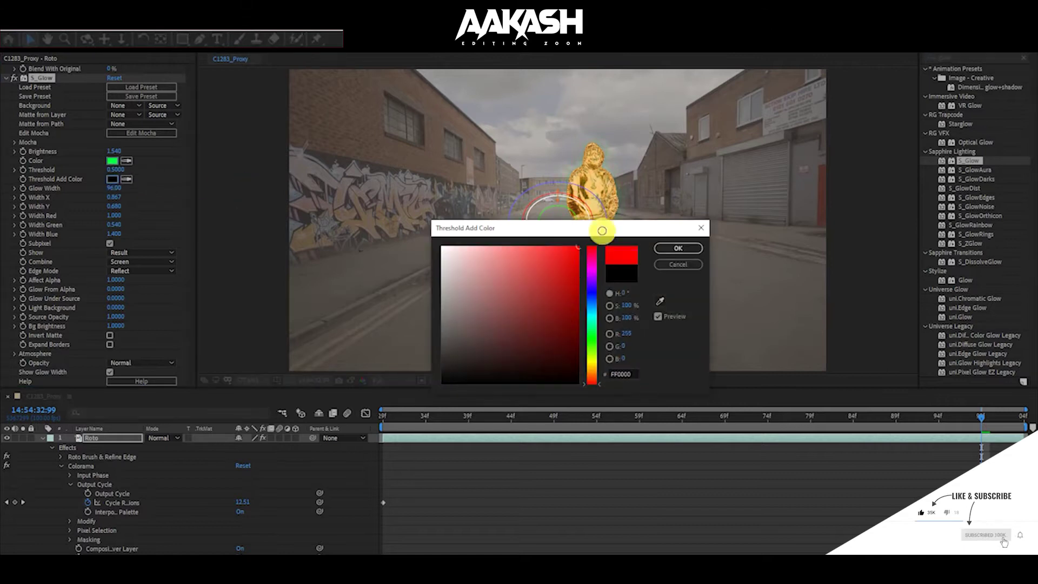
click(594, 367)
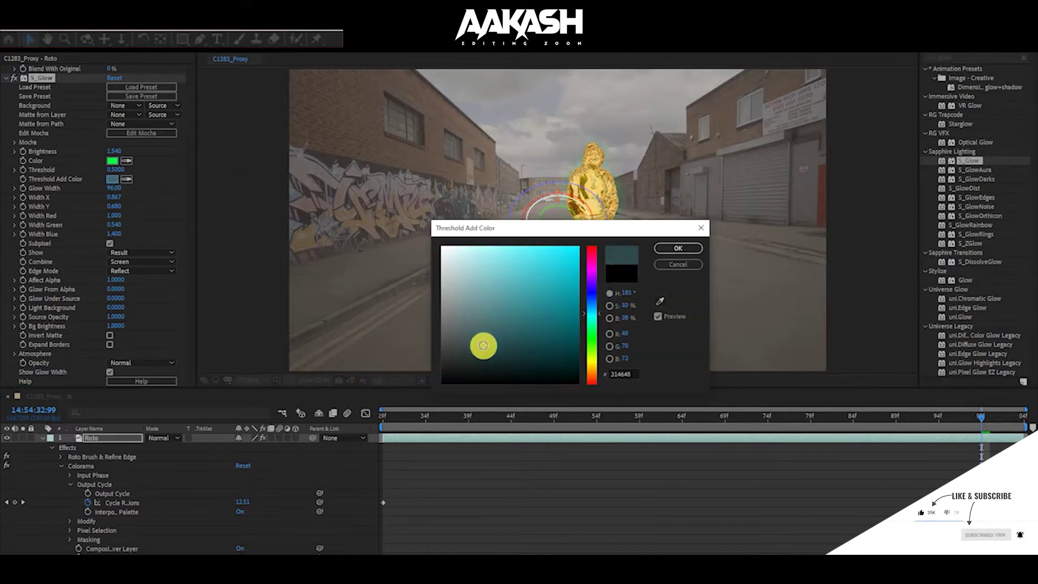
click(678, 264)
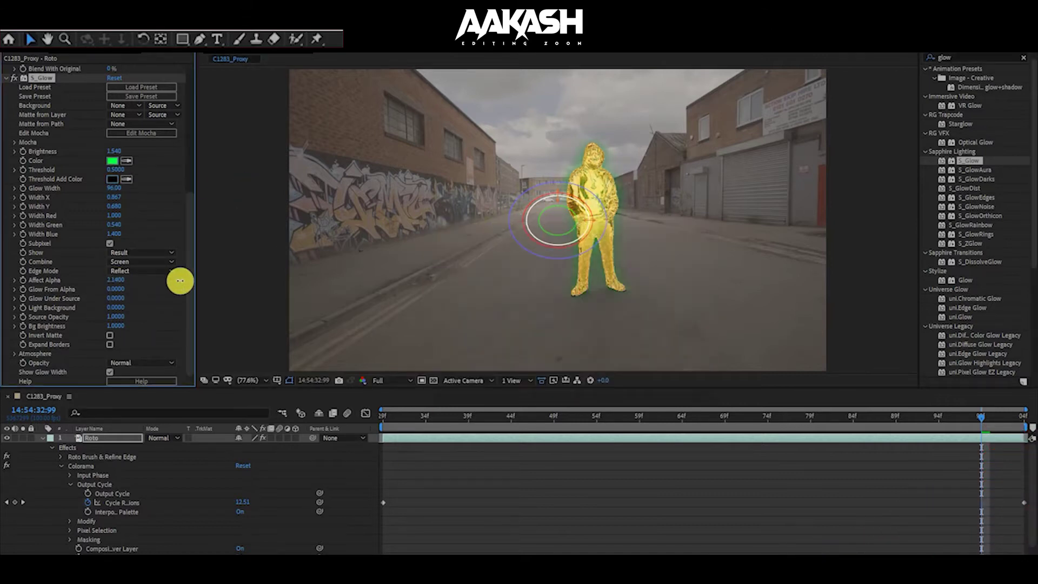
click(112, 161)
click(590, 303)
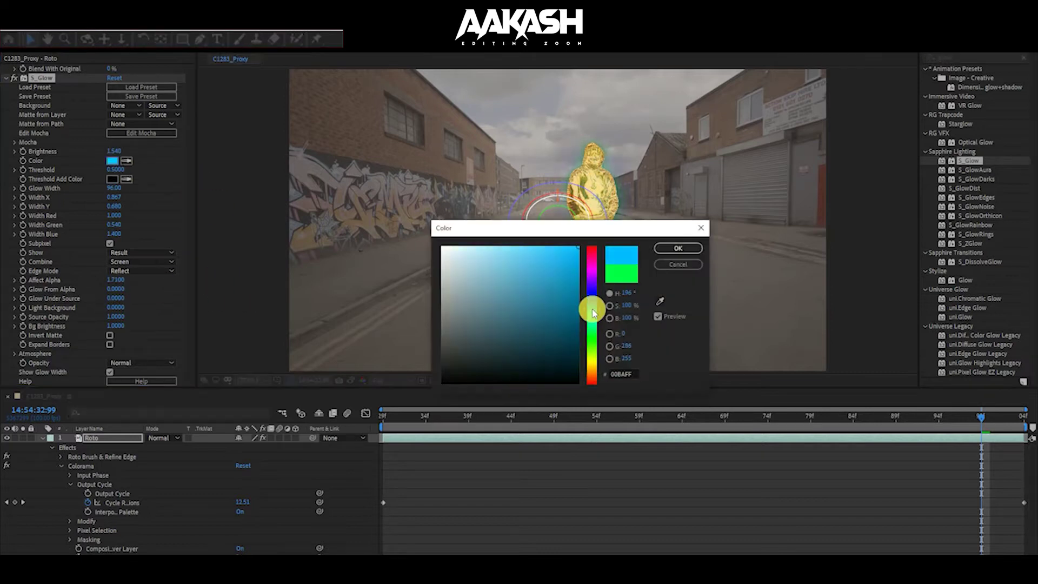
click(669, 247)
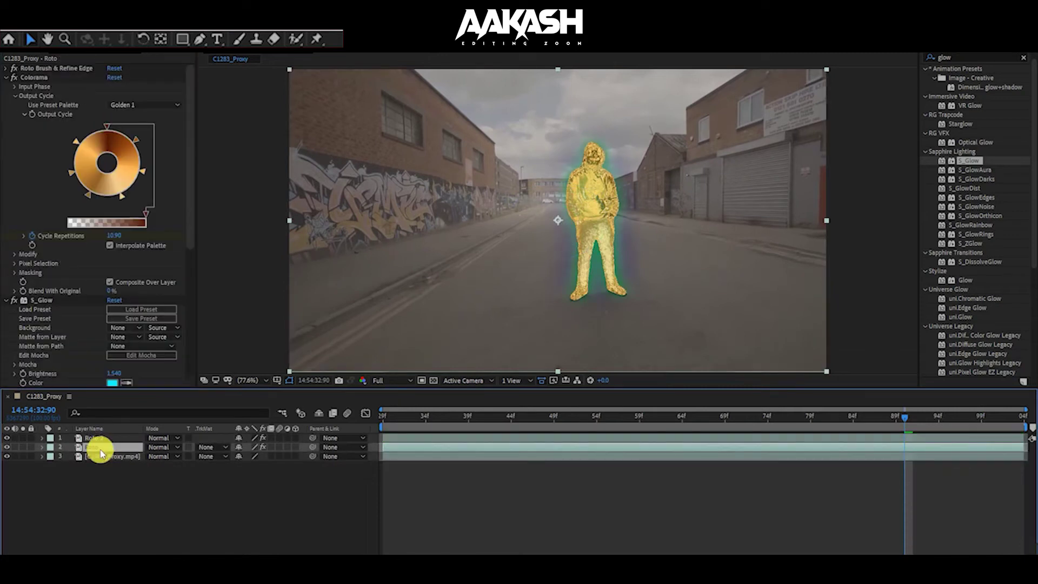
Step: Duplicate the Roto layer and delete Colorama from the duplicate
key(ctrl+d)
click(15, 68)
click(15, 68)
click(15, 68)
click(43, 68)
key(Delete)
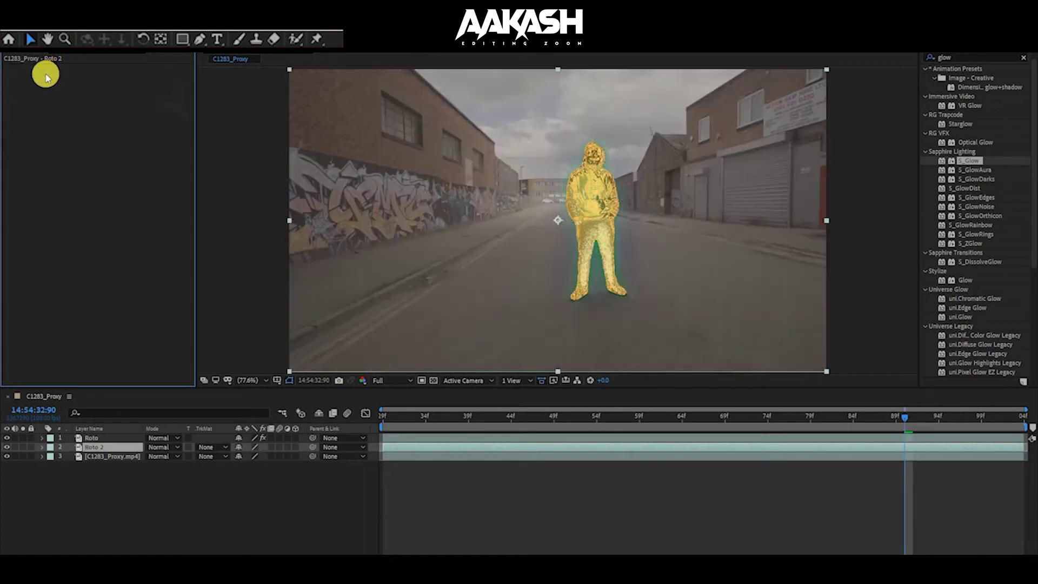
Step: Apply Lumetri Color to C1283_Proxy.mp4 and delete the Roto 2 layer
click(1023, 58)
text(lumet)
mouse_move(977, 112)
mouse_down()
mouse_move(487, 492)
mouse_move(502, 455)
mouse_up()
click(15, 81)
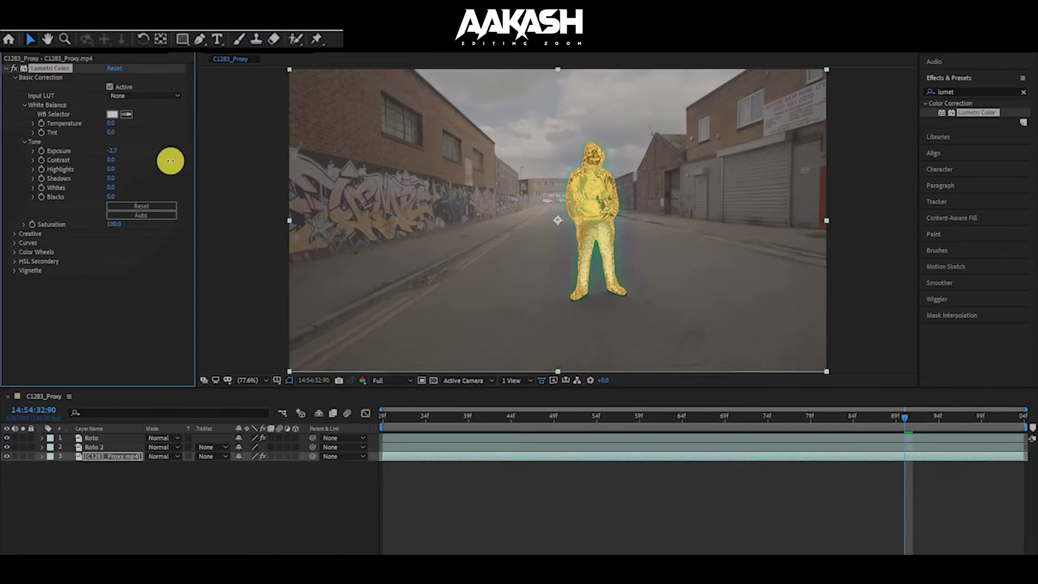
click(84, 447)
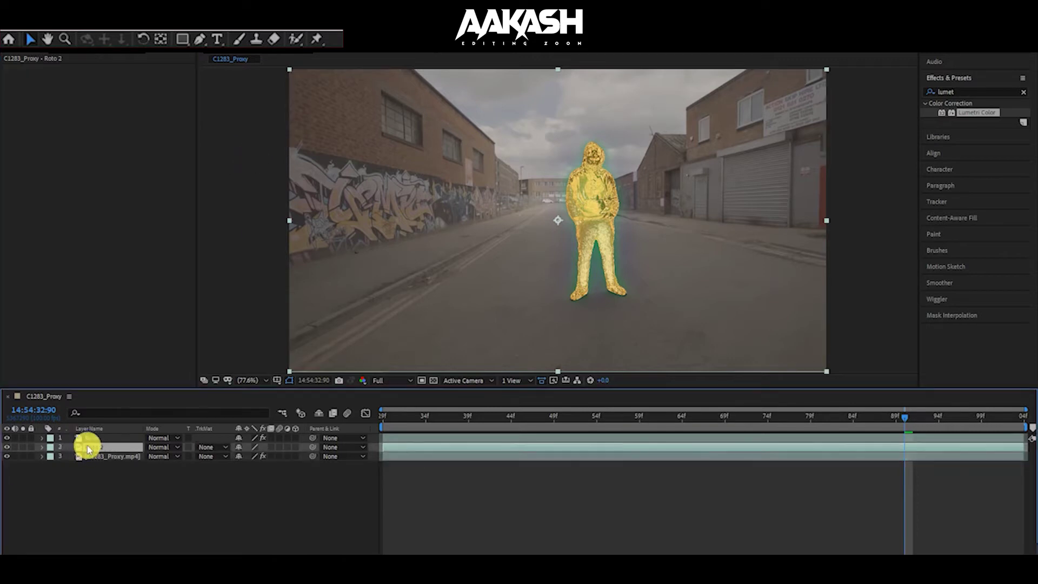
key(Delete)
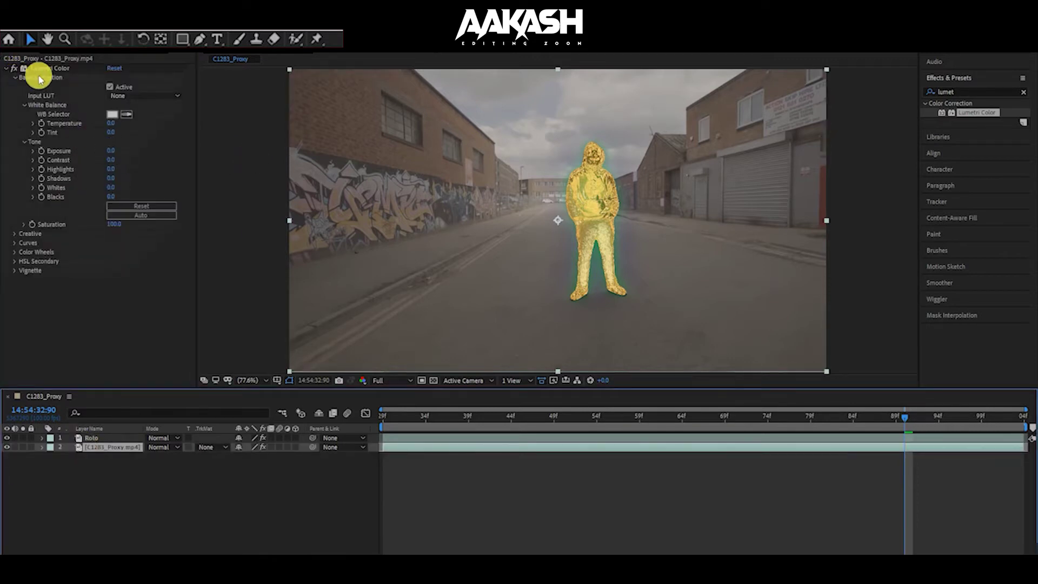
Step: Grade with Contrast 130, Highlights 115, Shadows 45, Whites 15, then preview from the start
drag(113, 160, 194, 168)
drag(111, 168, 200, 181)
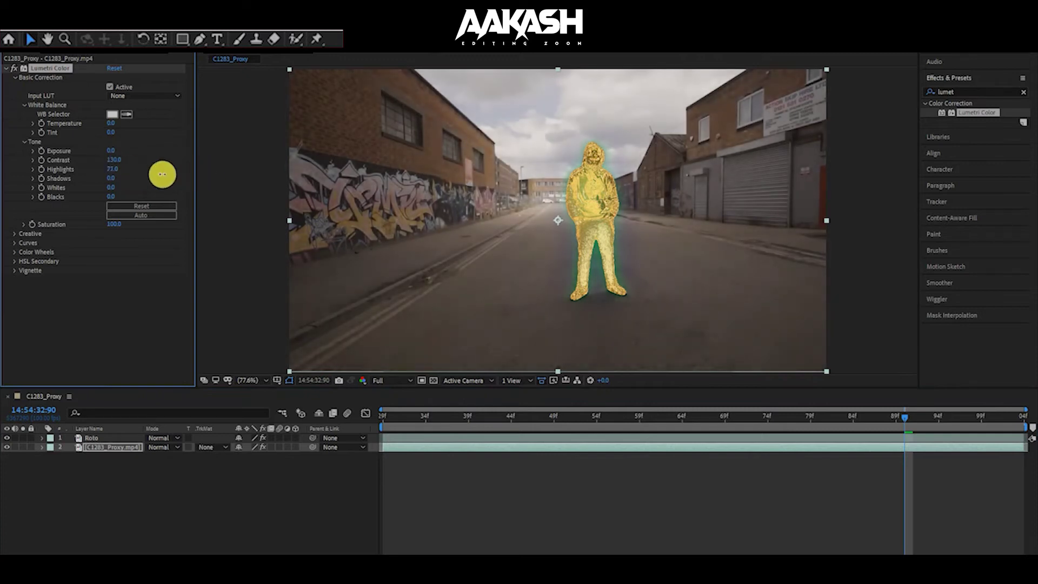
mouse_move(114, 182)
mouse_down()
mouse_move(149, 184)
mouse_move(94, 200)
mouse_up()
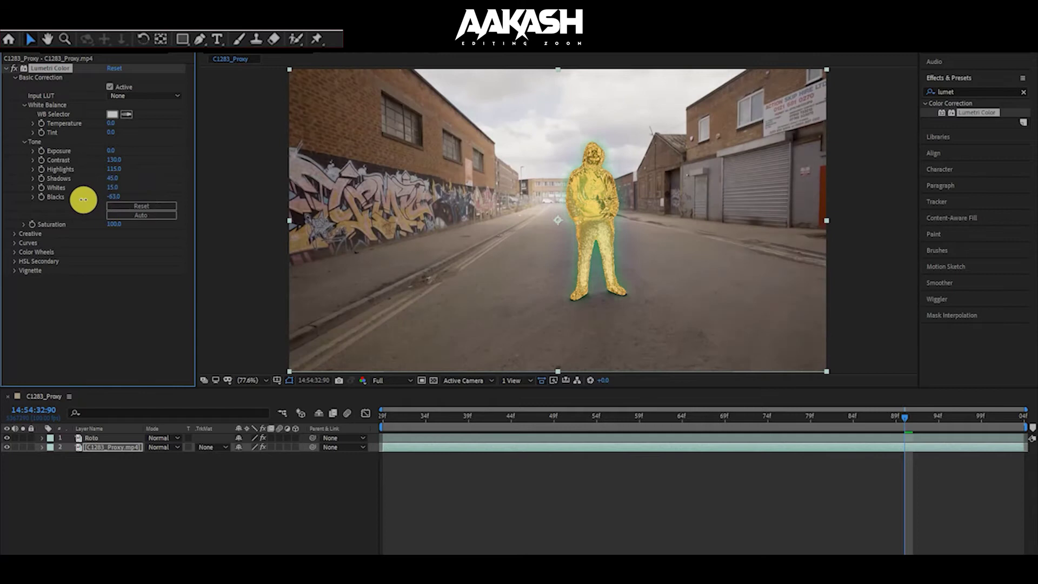
click(15, 245)
scroll(47, 266, down, 4)
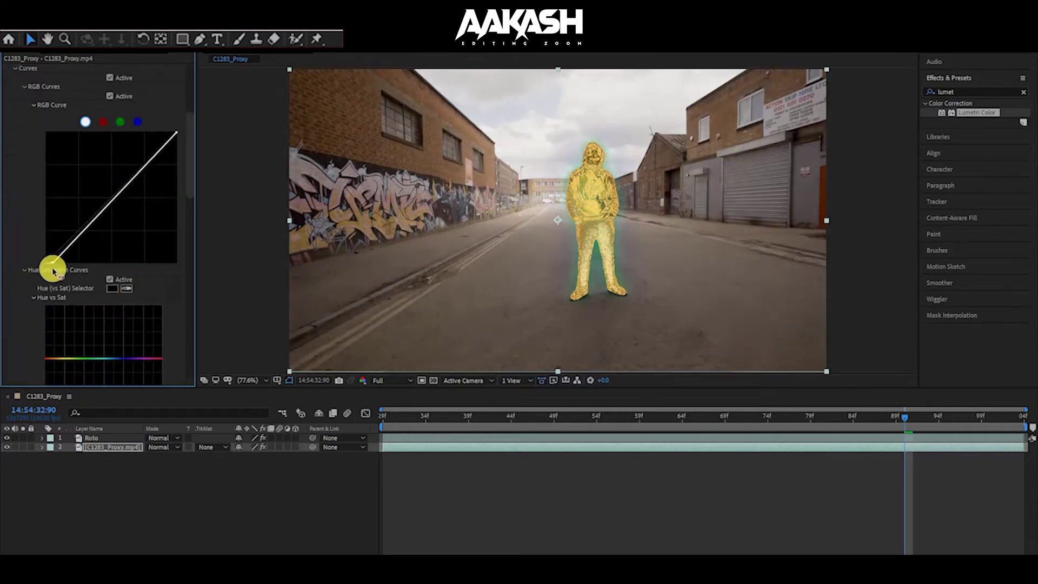
scroll(46, 132, up, 5)
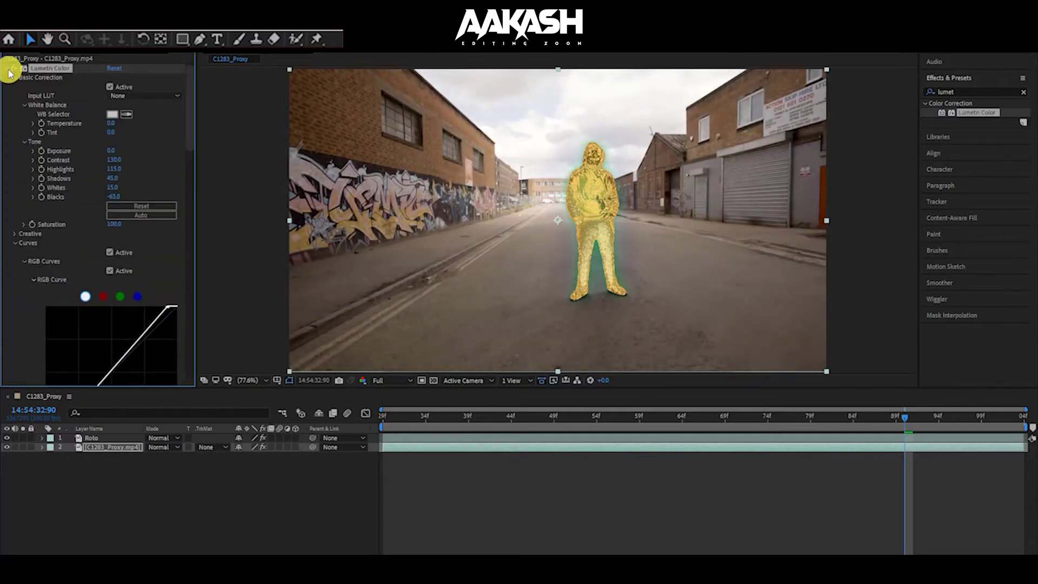
click(7, 68)
key(Home)
key(space)
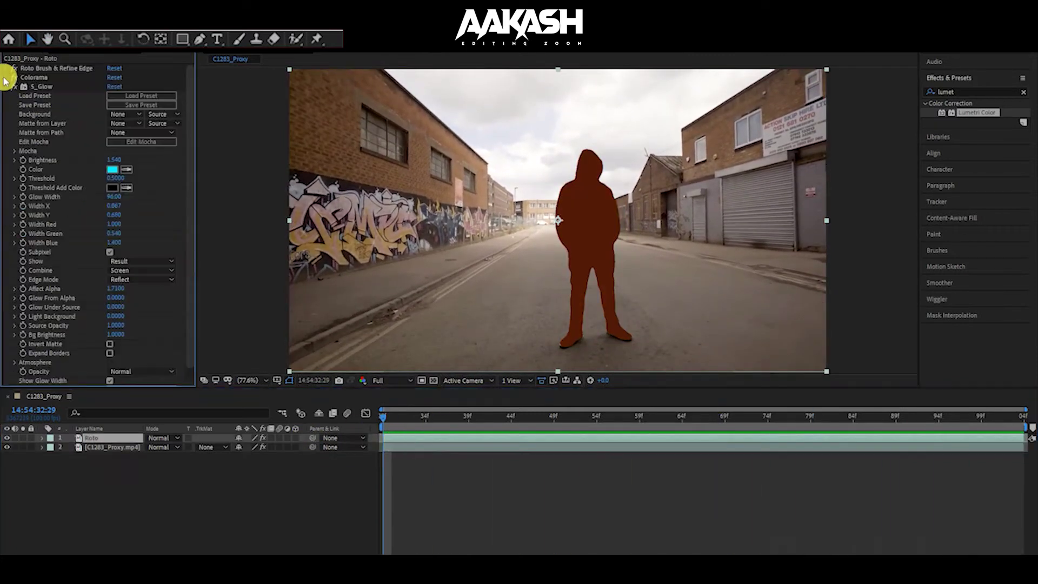
Step: Keyframe the Roto layer's Opacity from 0% at the start to 100% at frame 49
click(52, 448)
click(52, 457)
drag(242, 504, 50, 501)
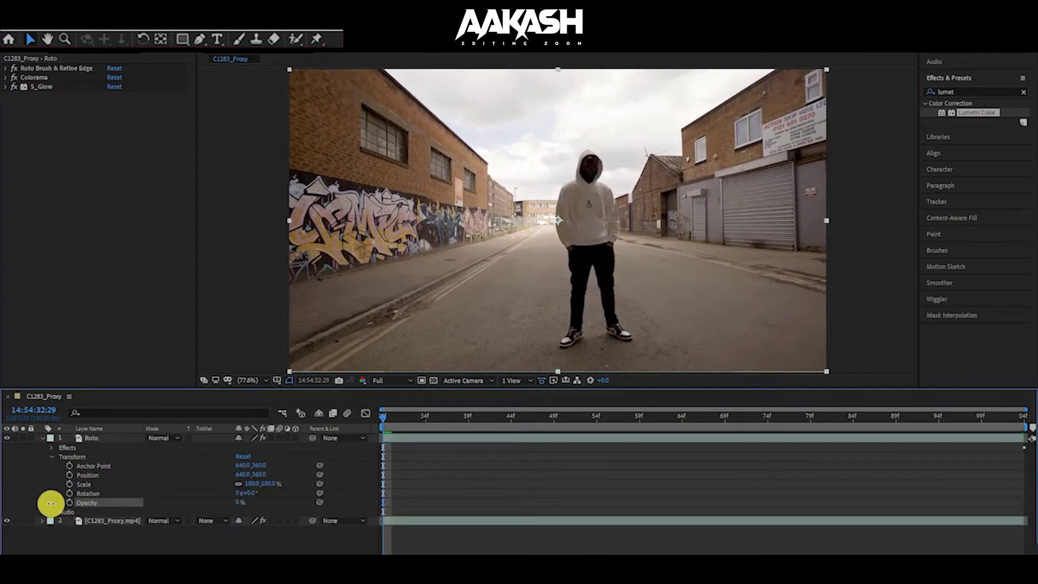
click(508, 424)
click(69, 502)
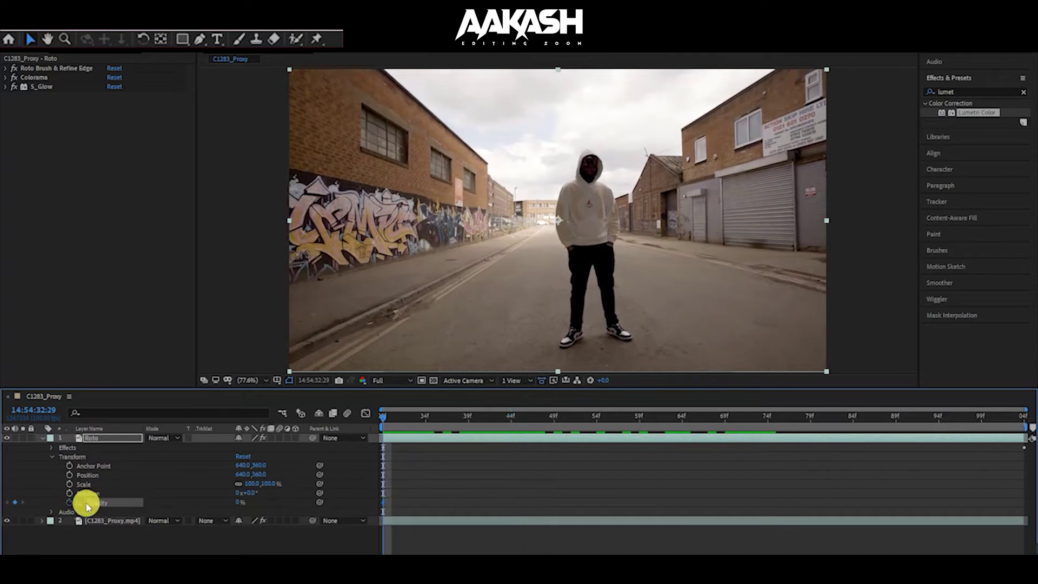
drag(238, 502, 453, 497)
Step: Hold Opacity at 100% through frame 79, fade to 0% at the end, and preview
click(811, 417)
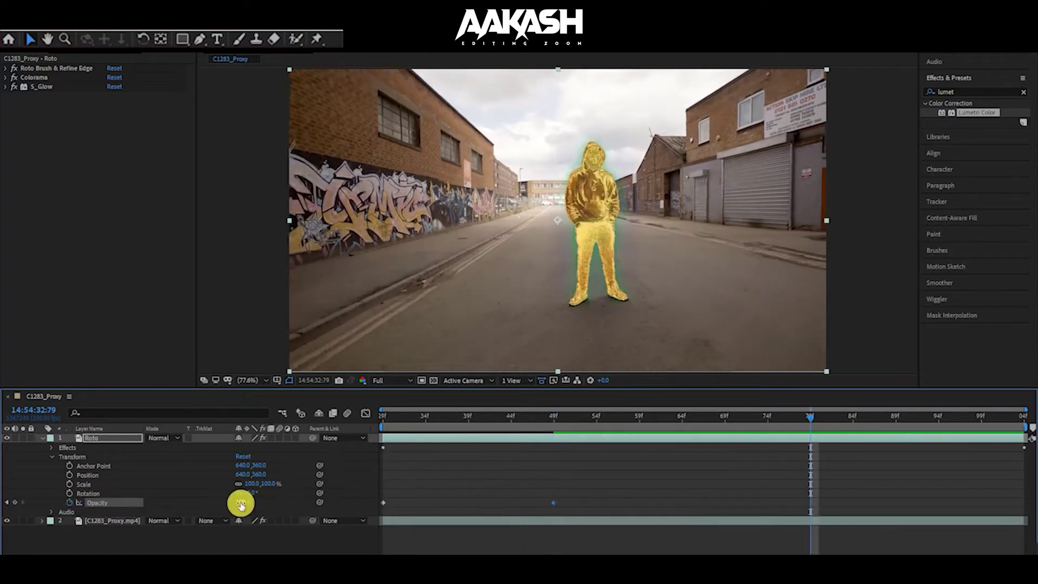
click(1015, 417)
drag(240, 502, 145, 498)
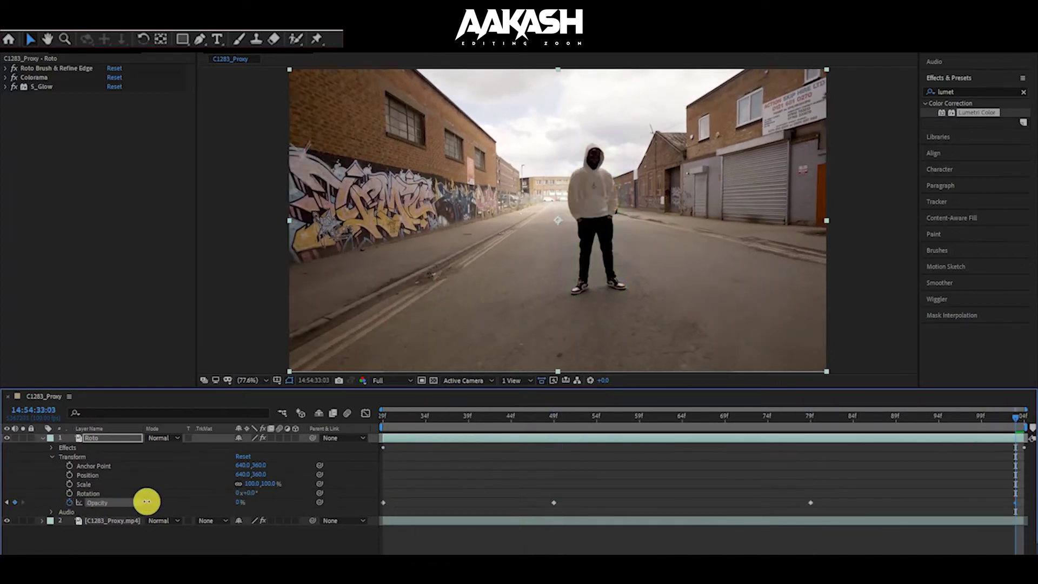
key(space)
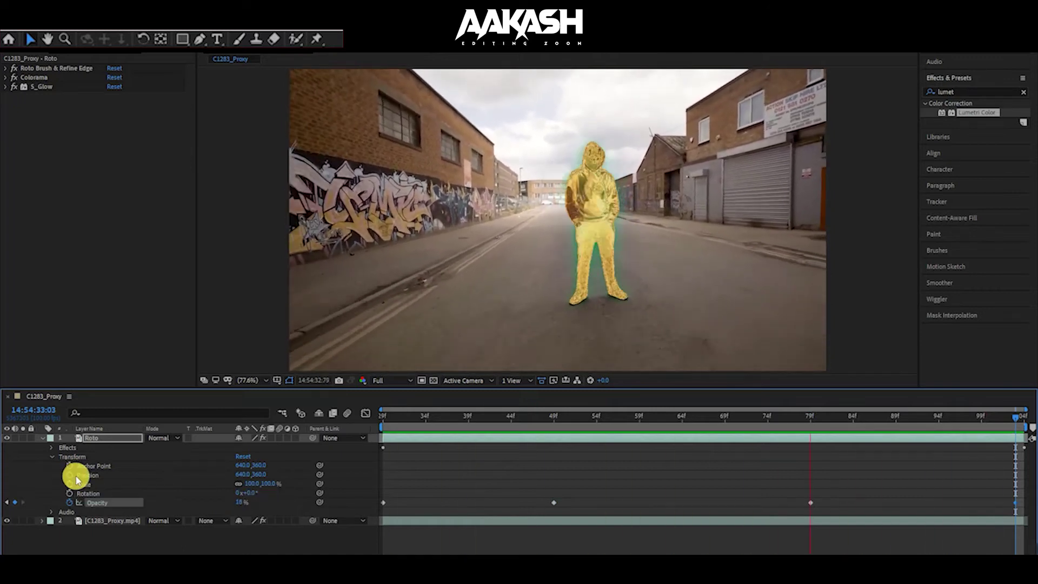
key(space)
click(1023, 92)
click(924, 104)
Step: Try the Bromous, Chlorous and Chromous glitch presets on the street footage
click(934, 131)
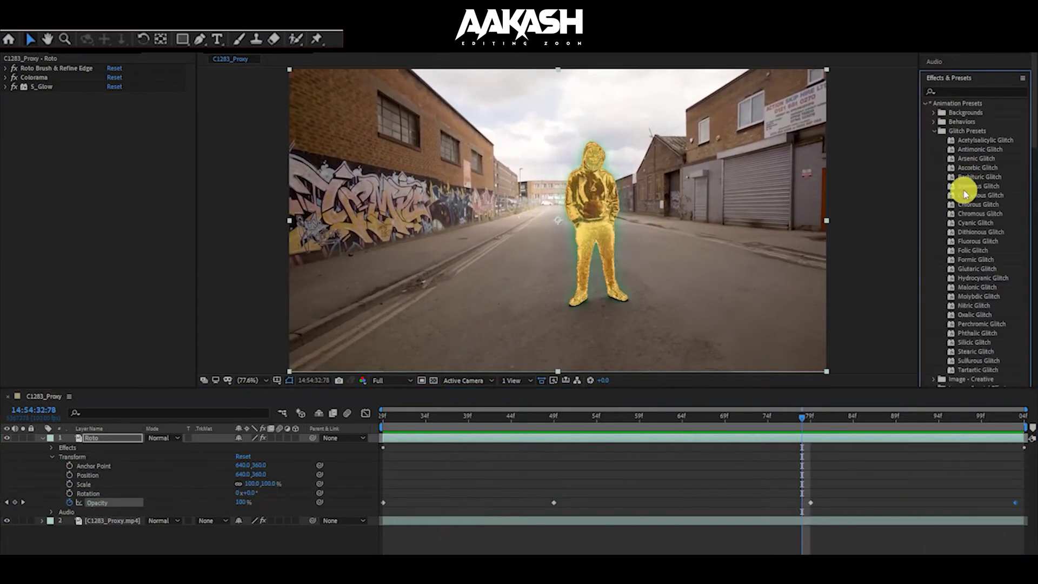
drag(618, 437, 591, 521)
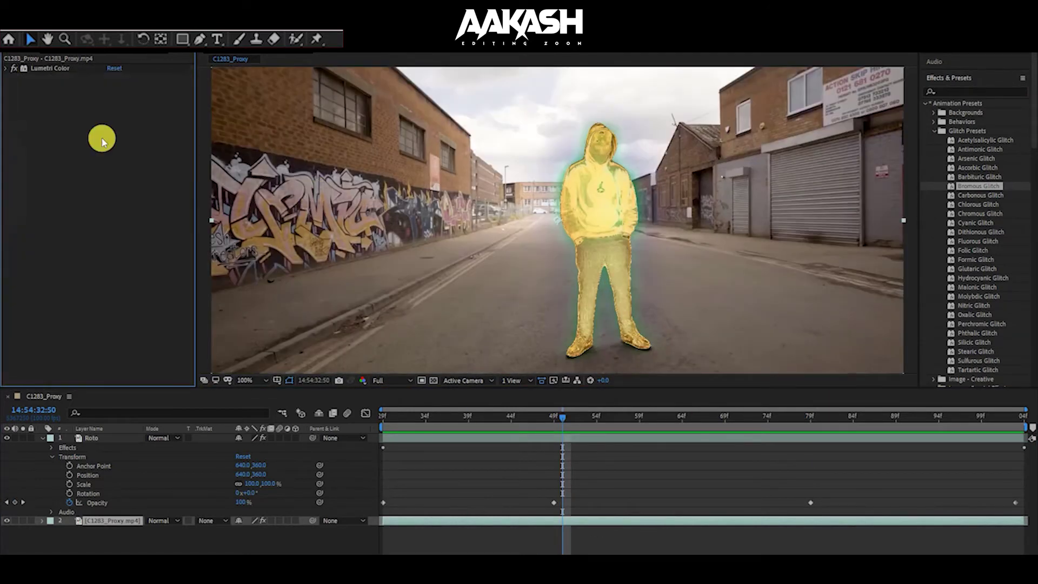
drag(990, 201, 503, 521)
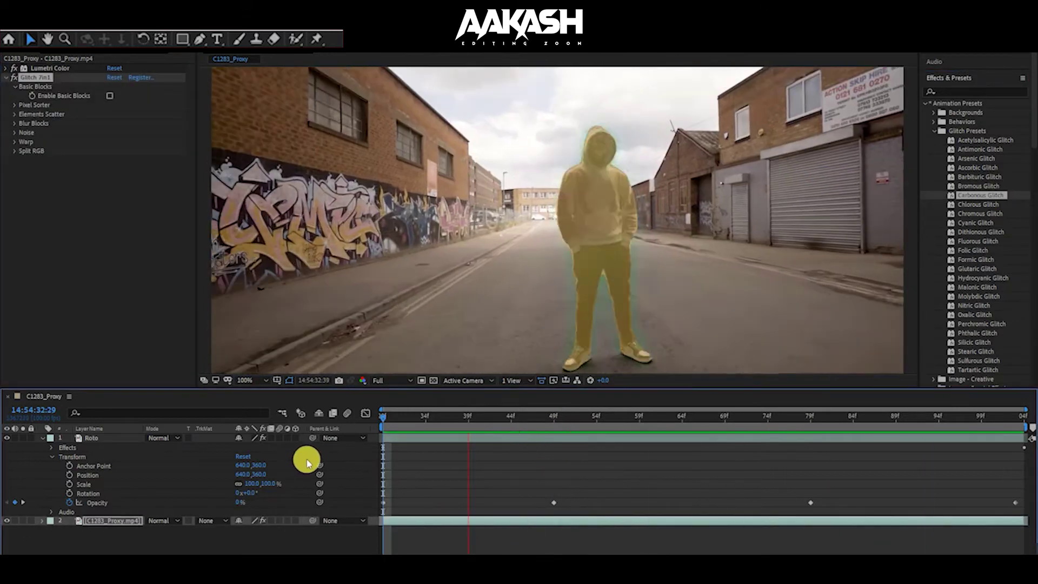
drag(978, 205, 583, 520)
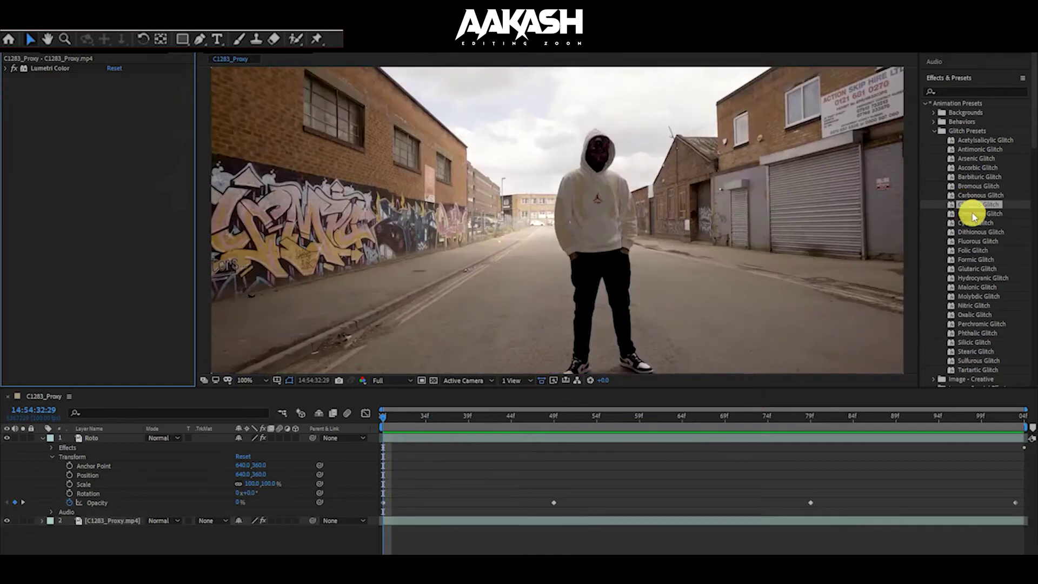
drag(980, 213, 654, 523)
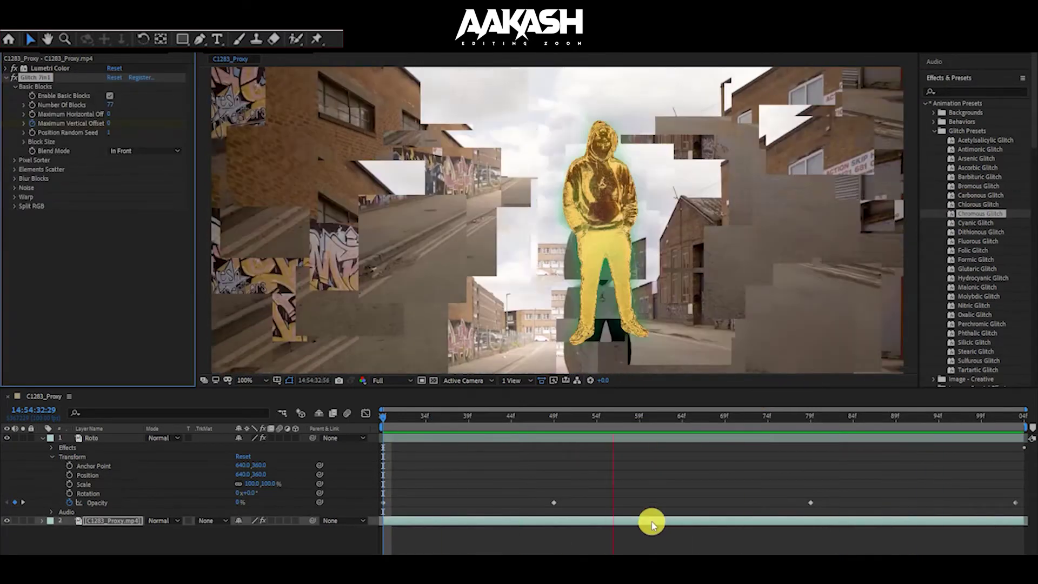
Step: Undo the Cyanic and Folic Glitch presets and keep Formic Glitch on the footage
key(ctrl+z)
drag(971, 225, 660, 519)
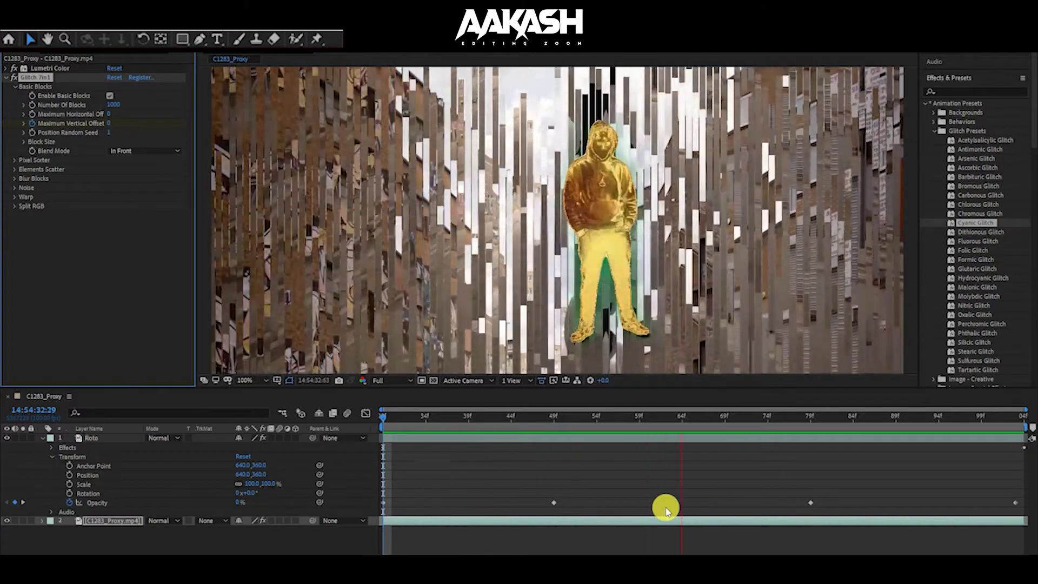
key(ctrl+z)
drag(972, 250, 670, 523)
key(ctrl+z)
drag(976, 260, 630, 521)
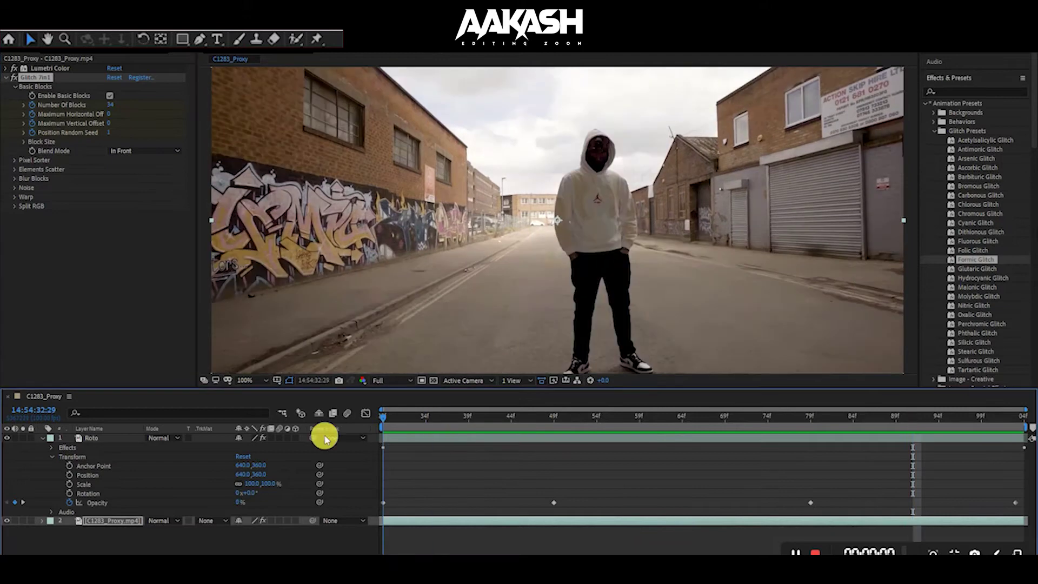
click(464, 422)
key(Home)
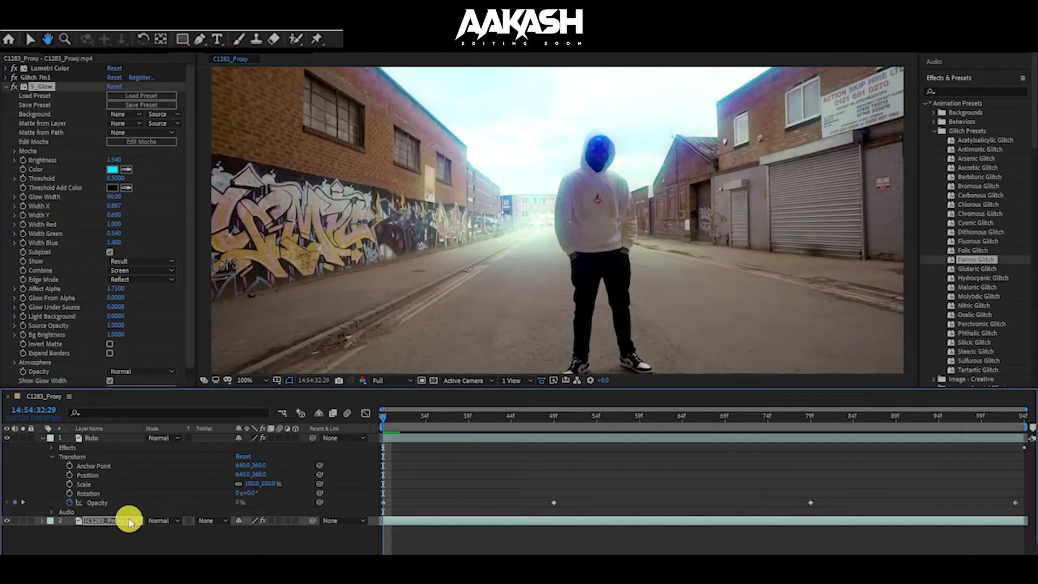
Step: Preview the glitched animation, checking frames 49, 79 and the clip end
key(space)
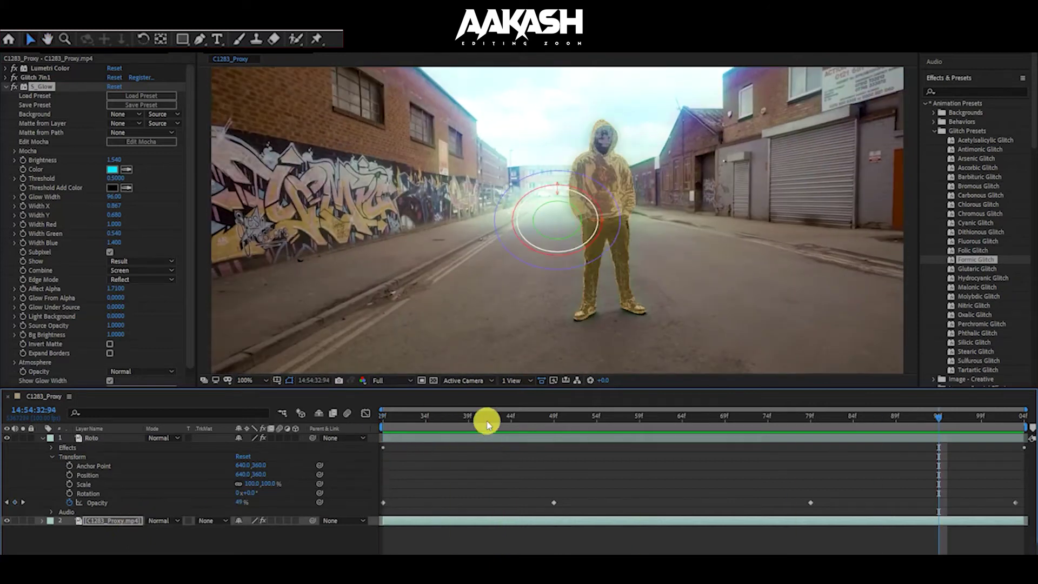
key(space)
drag(113, 159, 3, 179)
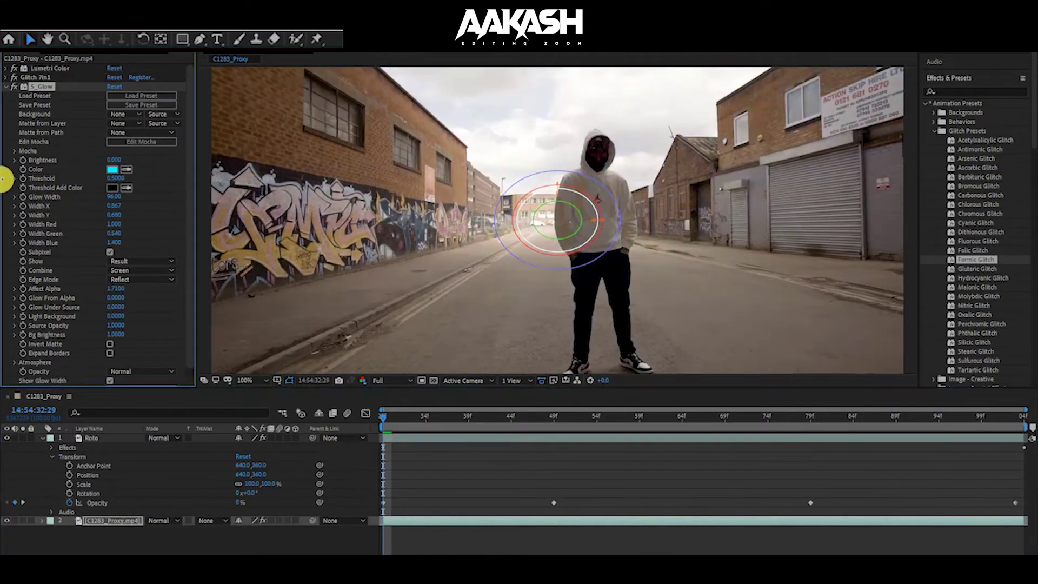
click(554, 417)
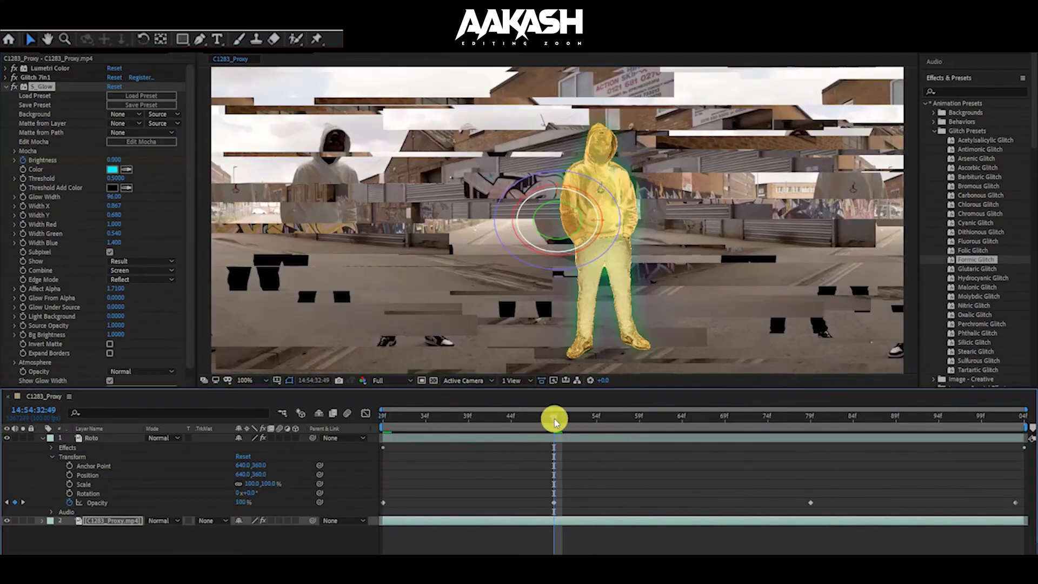
click(809, 418)
click(1023, 427)
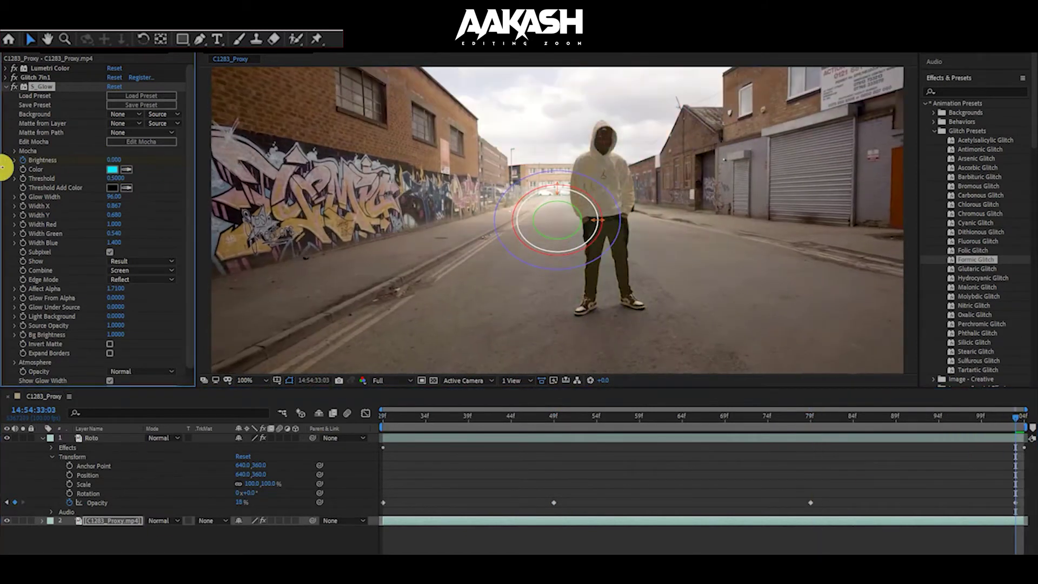
key(space)
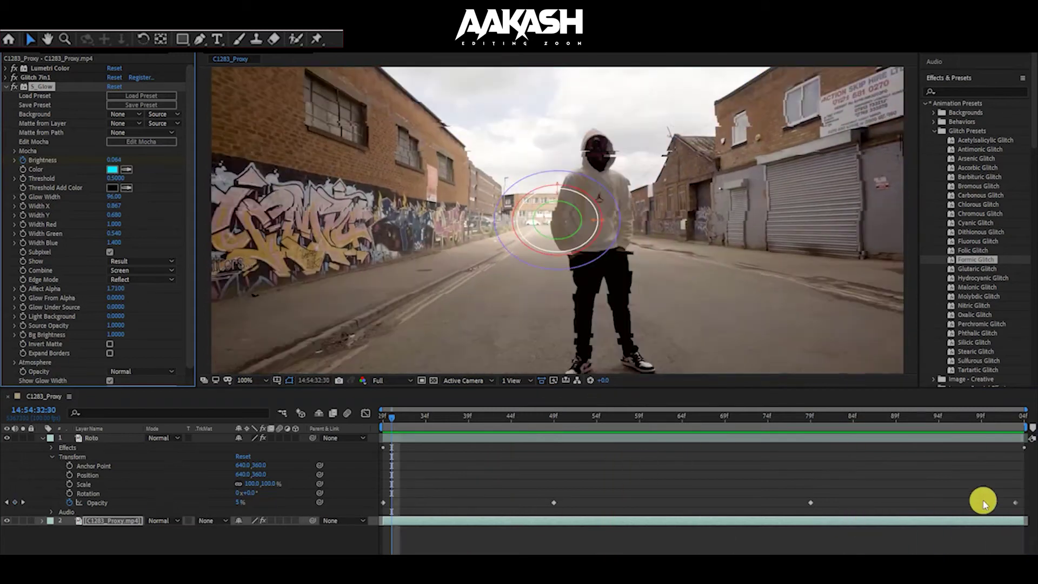
Step: Move the last S_Glow Brightness keyframe to frame 89 and preview
click(42, 522)
key(u)
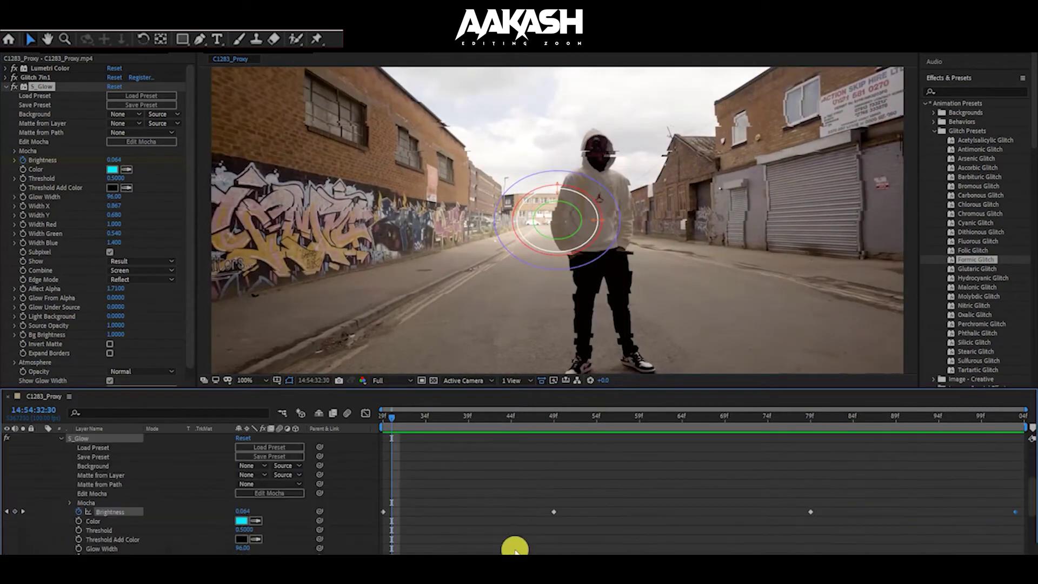
drag(554, 428, 886, 432)
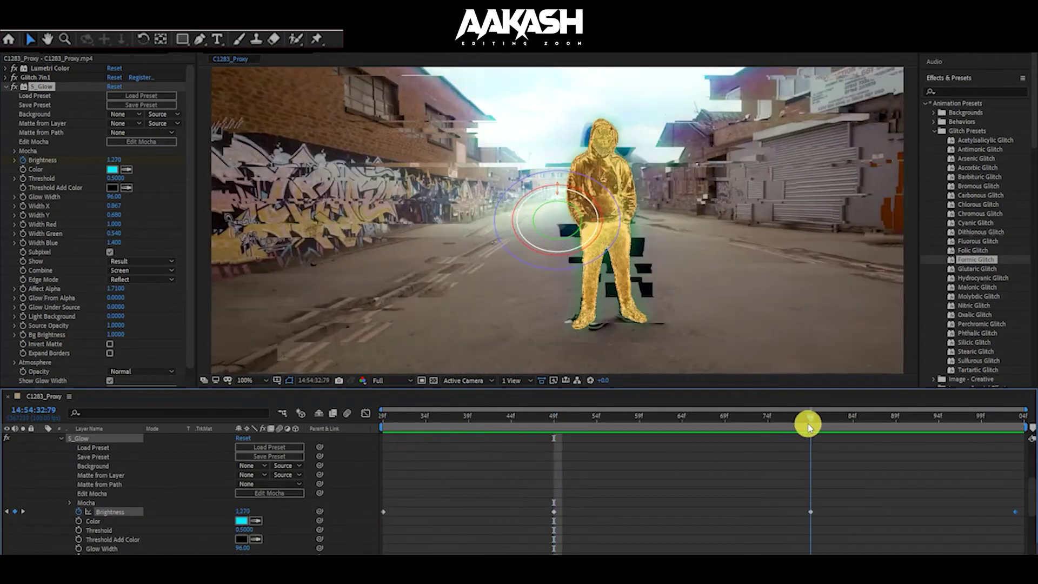
drag(1015, 511, 896, 511)
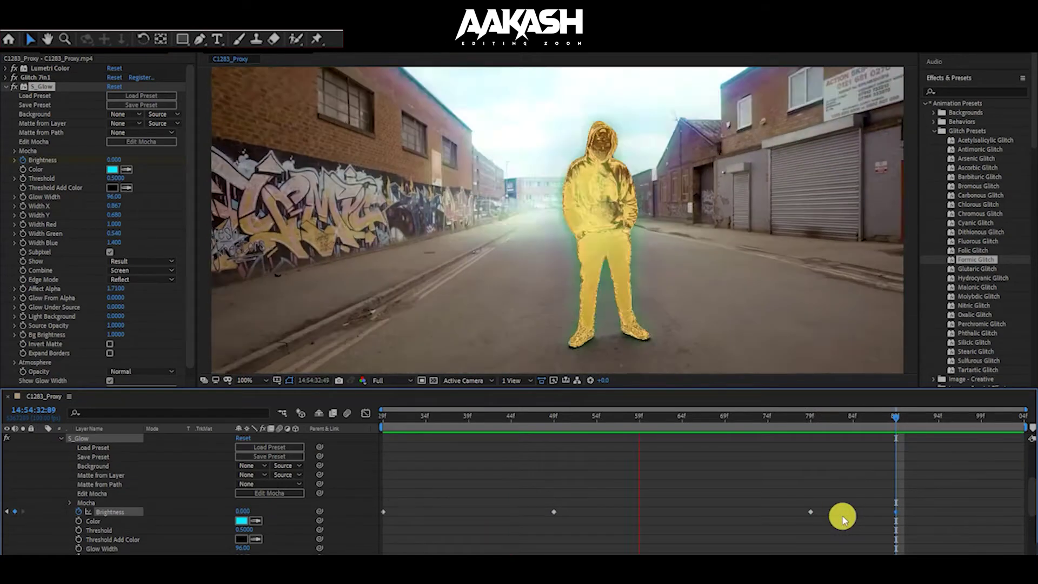
key(j)
scroll(43, 535, up, 5)
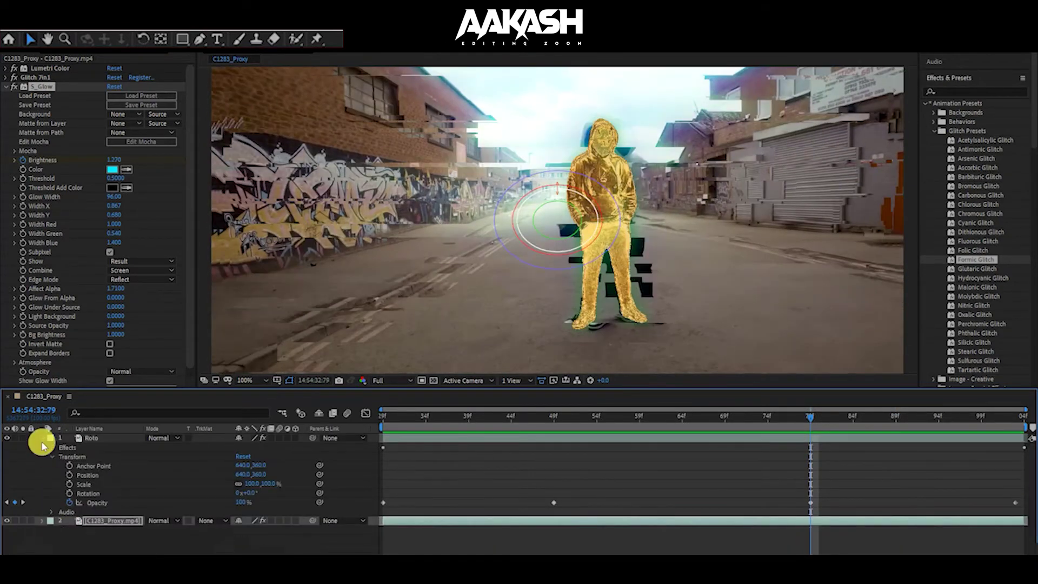
click(42, 442)
key(space)
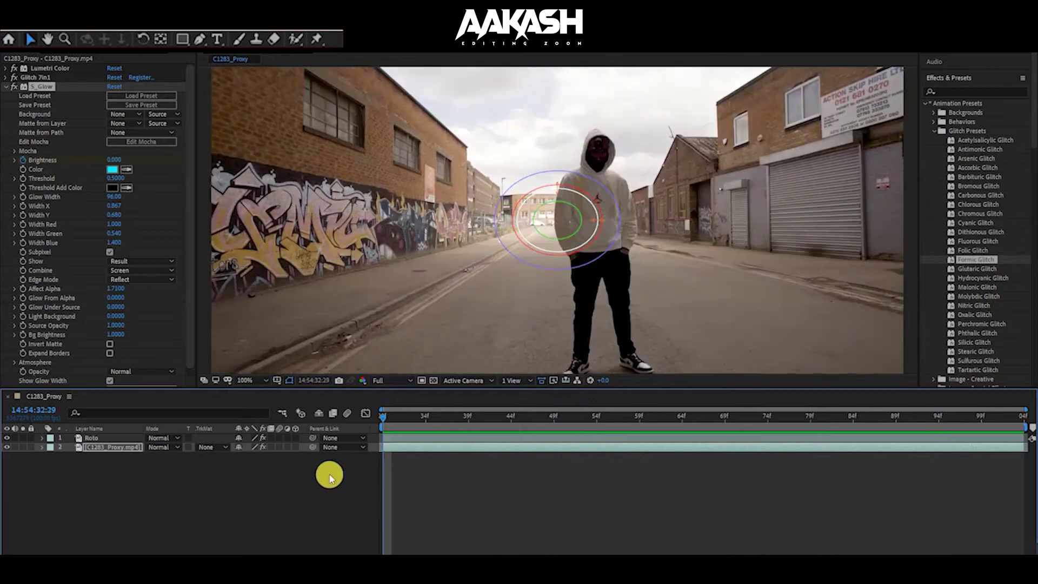
Step: Duplicate the Roto and footage layers, placing the copies below the original footage layer
shift+click(99, 438)
key(ctrl+d)
key(Return)
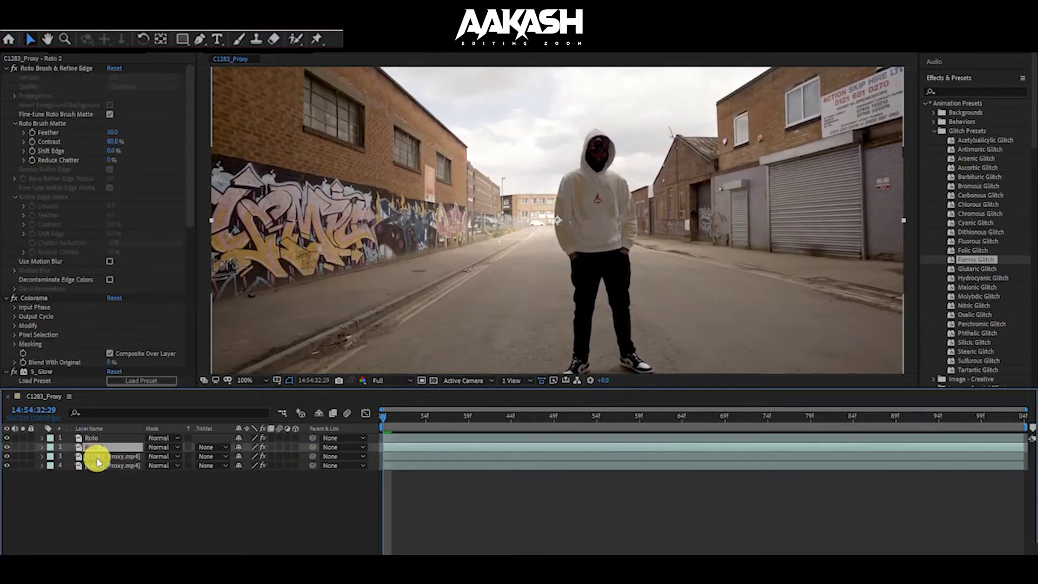
drag(110, 452, 60, 486)
click(89, 439)
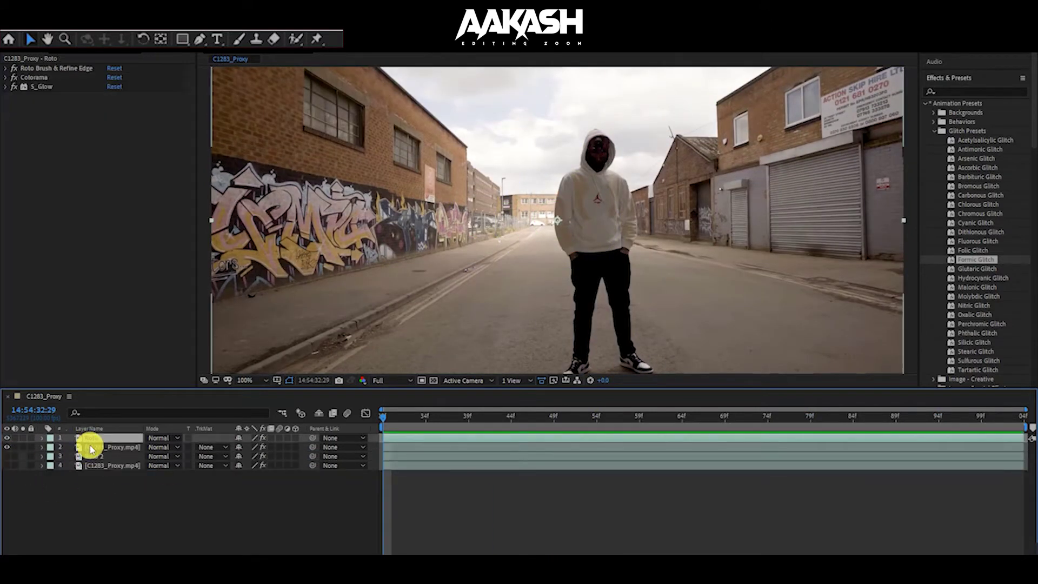
click(89, 448)
click(417, 420)
key(Home)
Step: Duplicate the top Roto layer into Roto 3 and expose its Transform properties at frame 49
click(98, 440)
key(Return)
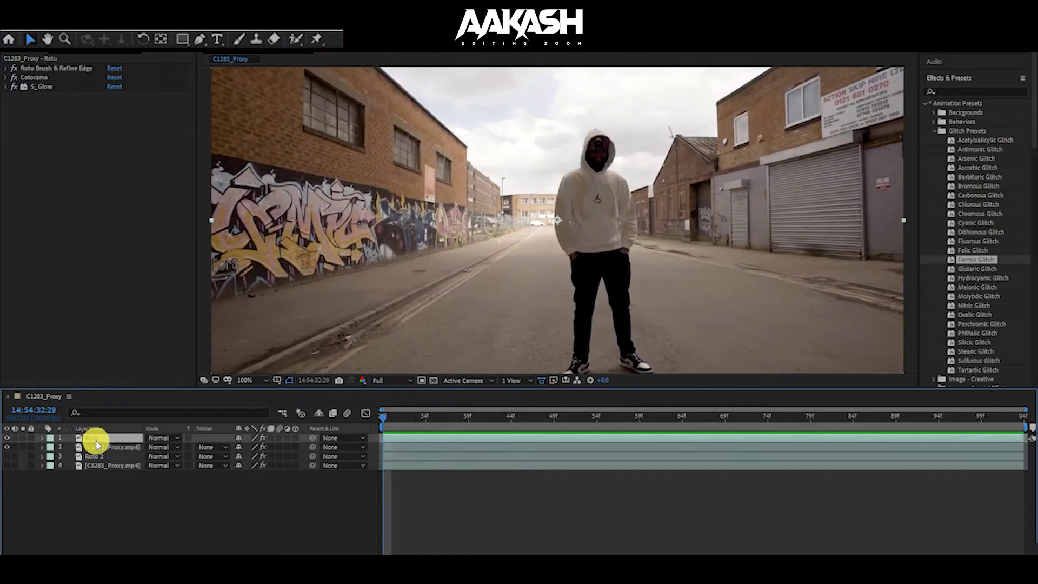
key(Return)
key(ctrl+d)
click(42, 447)
click(52, 465)
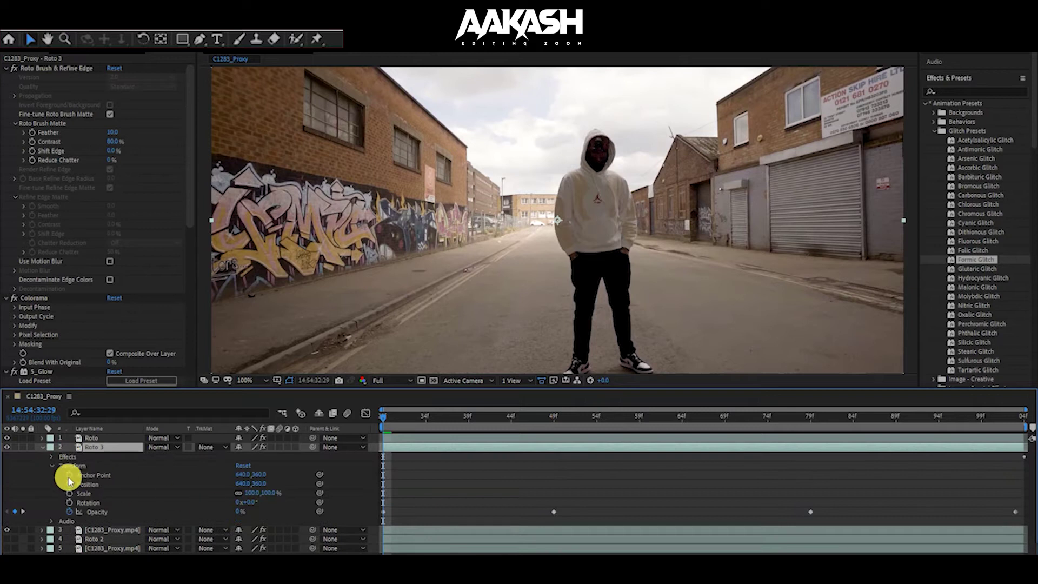
click(69, 483)
drag(447, 420, 512, 432)
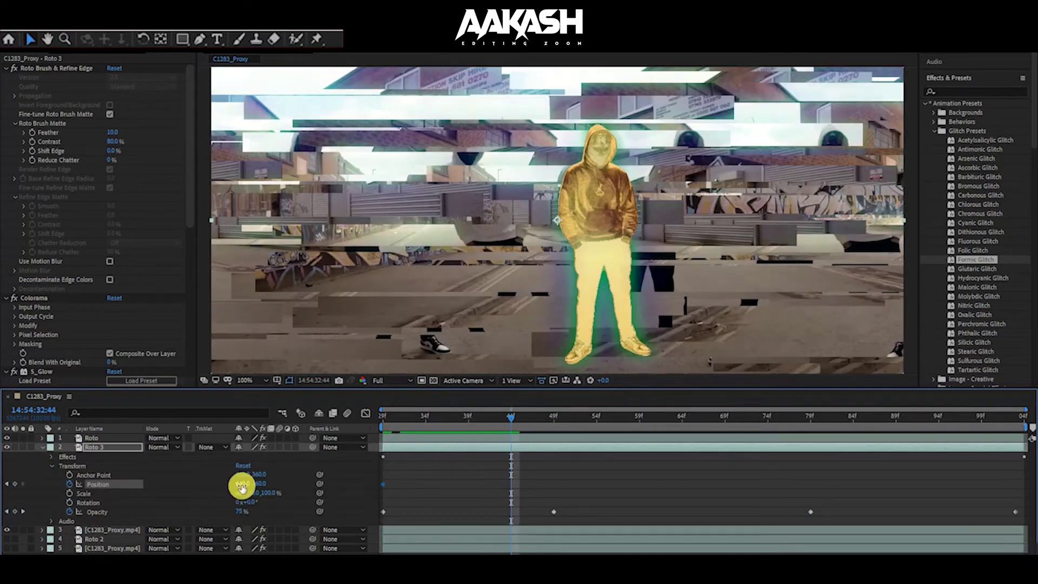
key(Home)
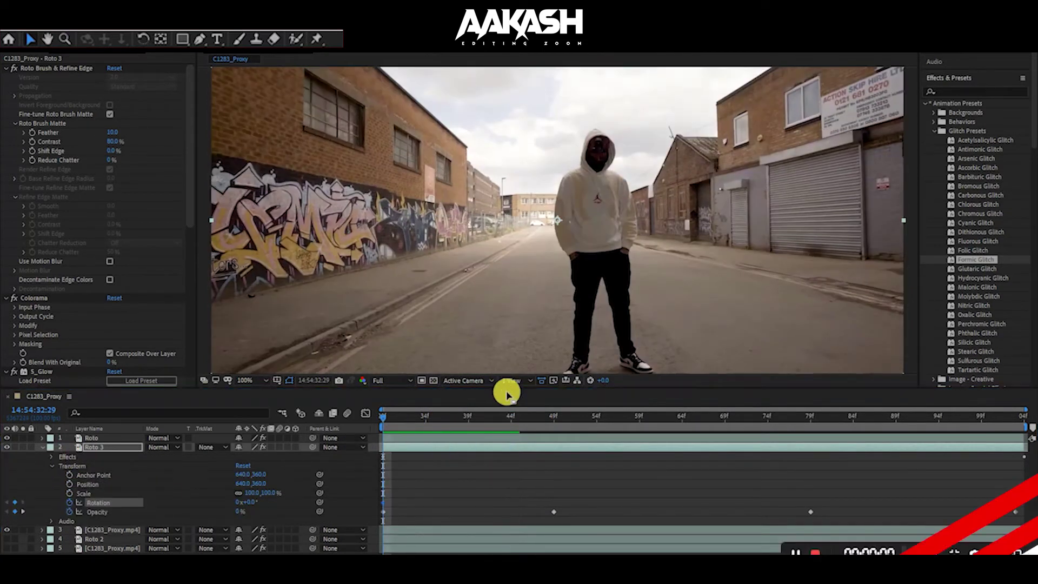
click(555, 419)
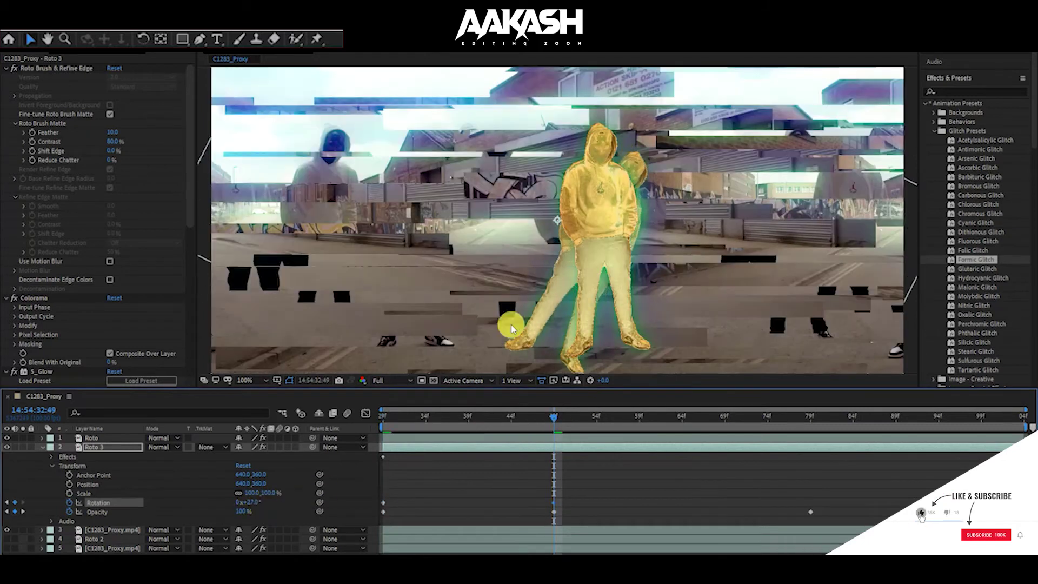
Step: Pivot Roto 3 from the feet: Rotation 26° at frame 49, back upright at 79
click(161, 39)
drag(556, 220, 607, 341)
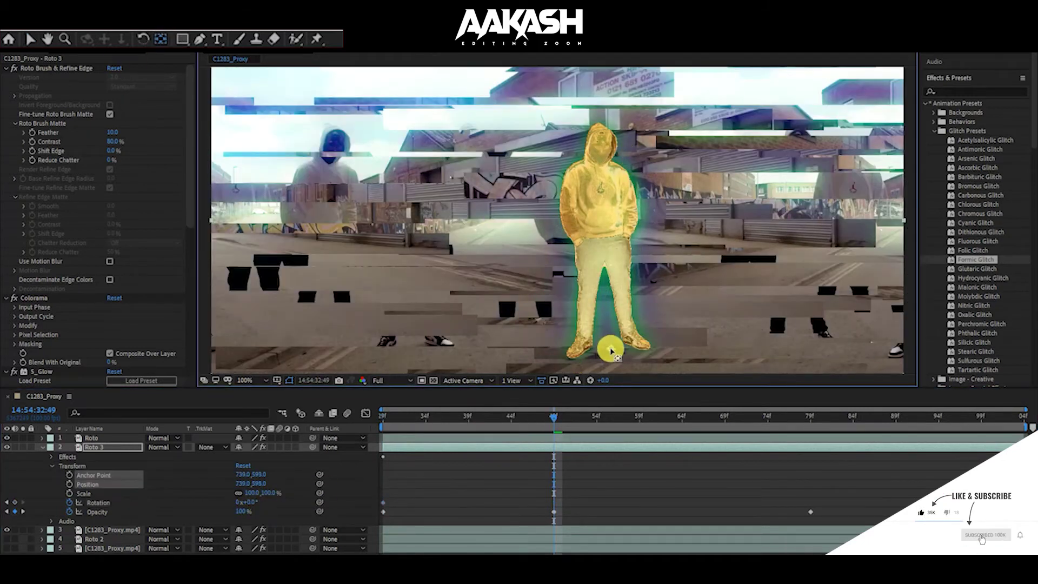
key(v)
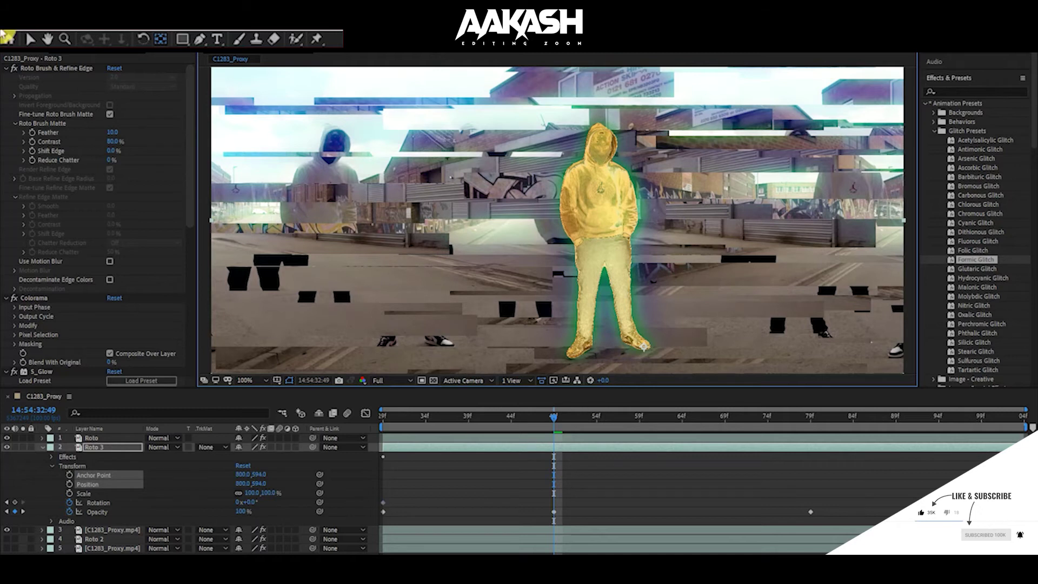
drag(241, 502, 265, 505)
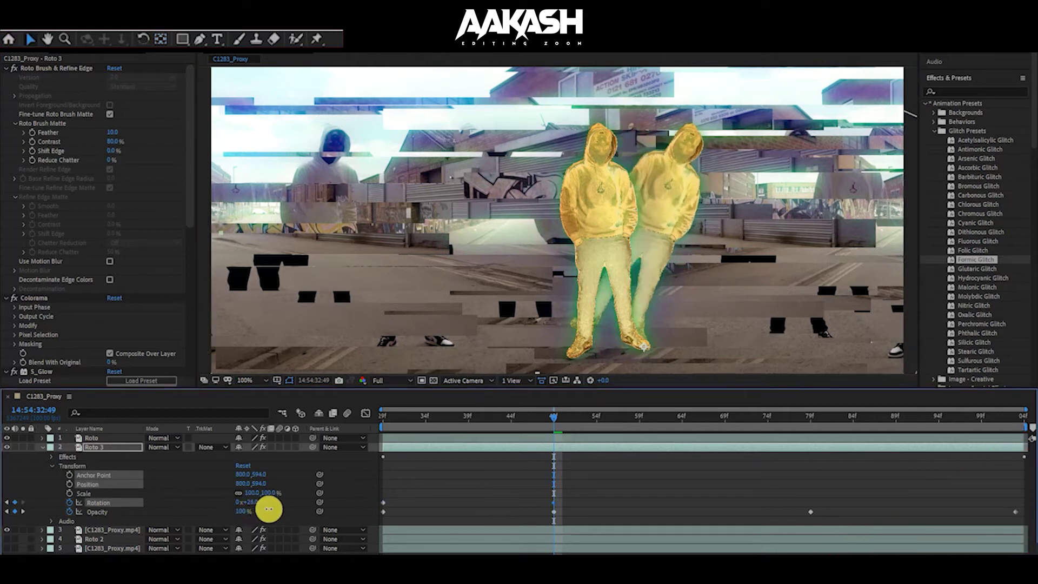
click(811, 419)
drag(250, 501, 243, 501)
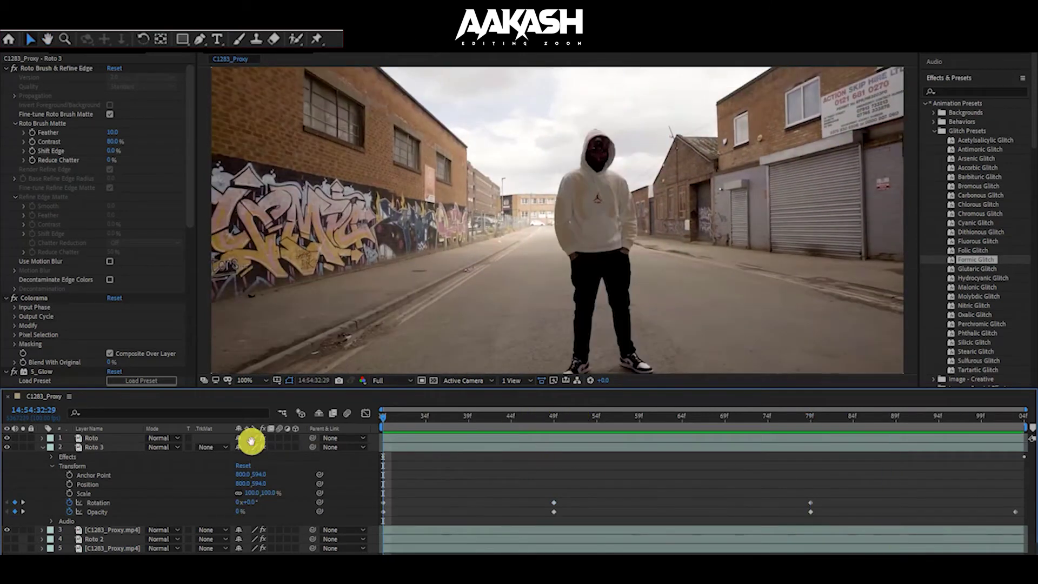
click(555, 420)
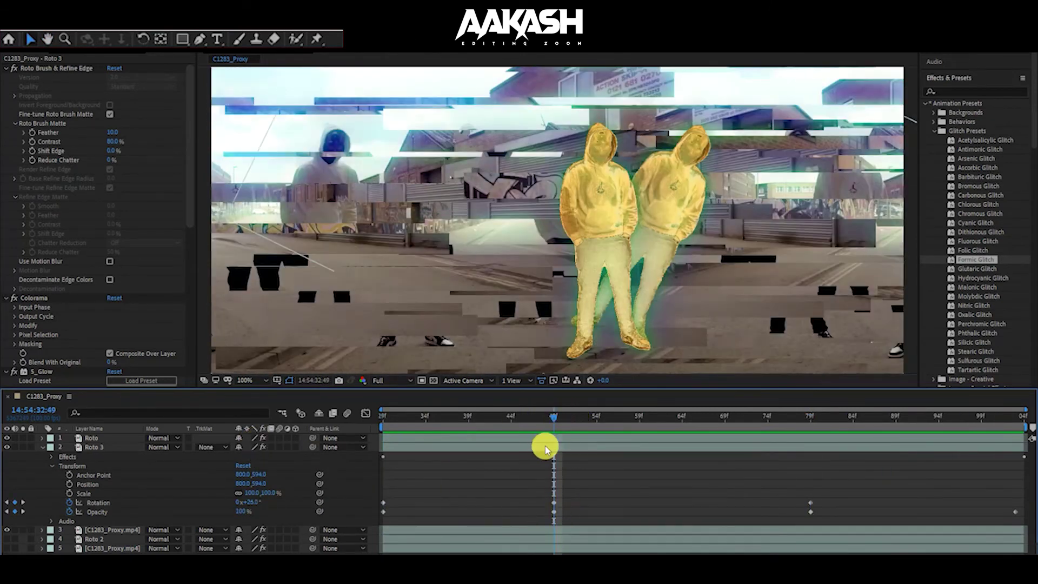
click(544, 420)
Step: Duplicate Roto 3 twice, delaying the copies' rotation keyframes (26° to frame 53), and preview
click(43, 447)
click(103, 448)
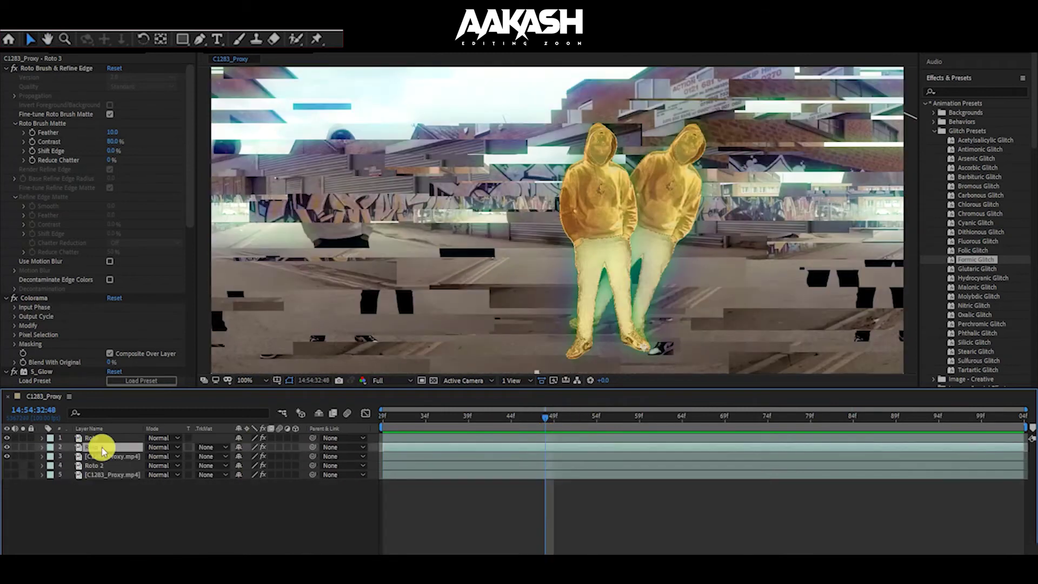
key(ctrl+d)
click(42, 456)
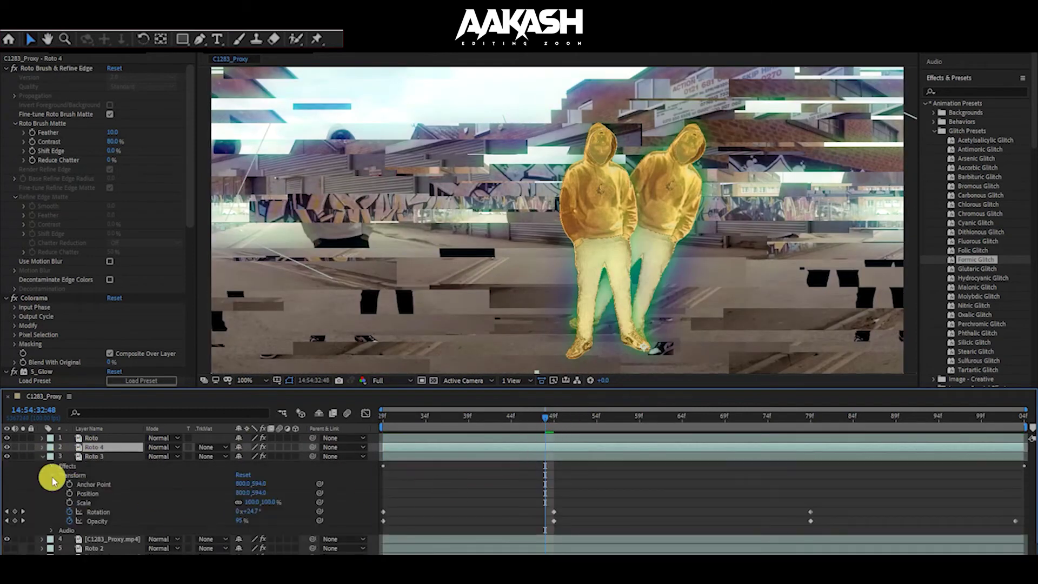
drag(463, 427, 511, 420)
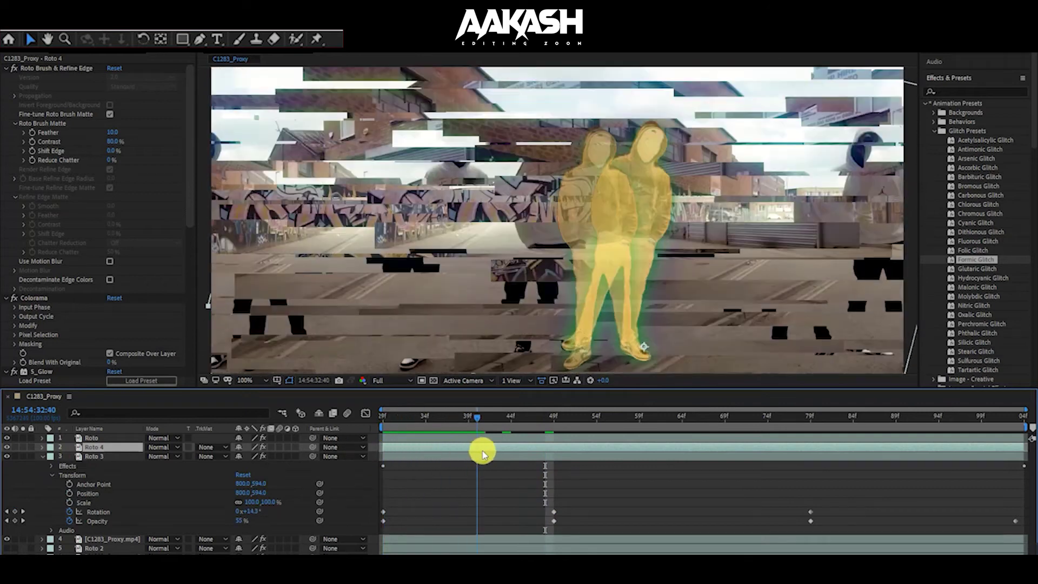
drag(554, 515, 837, 500)
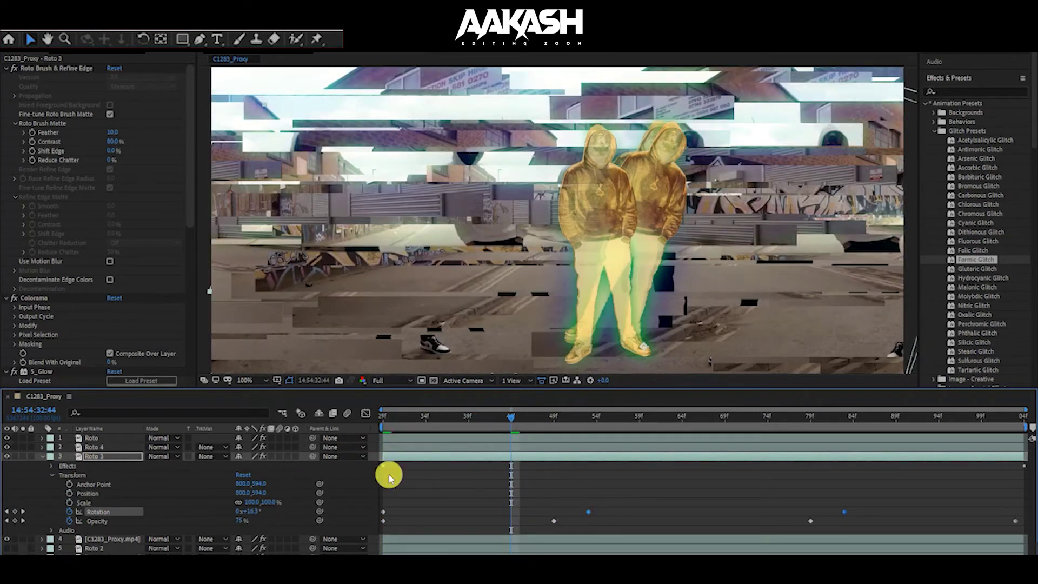
drag(642, 513, 667, 518)
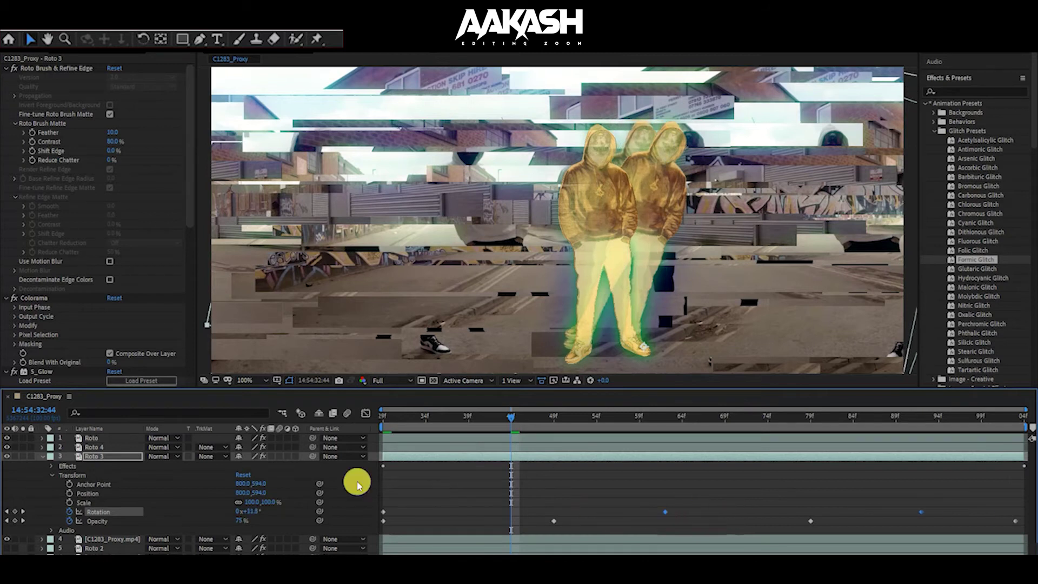
key(ctrl+d)
mouse_move(652, 510)
mouse_down()
mouse_move(934, 527)
mouse_move(719, 524)
mouse_move(759, 522)
mouse_up()
key(space)
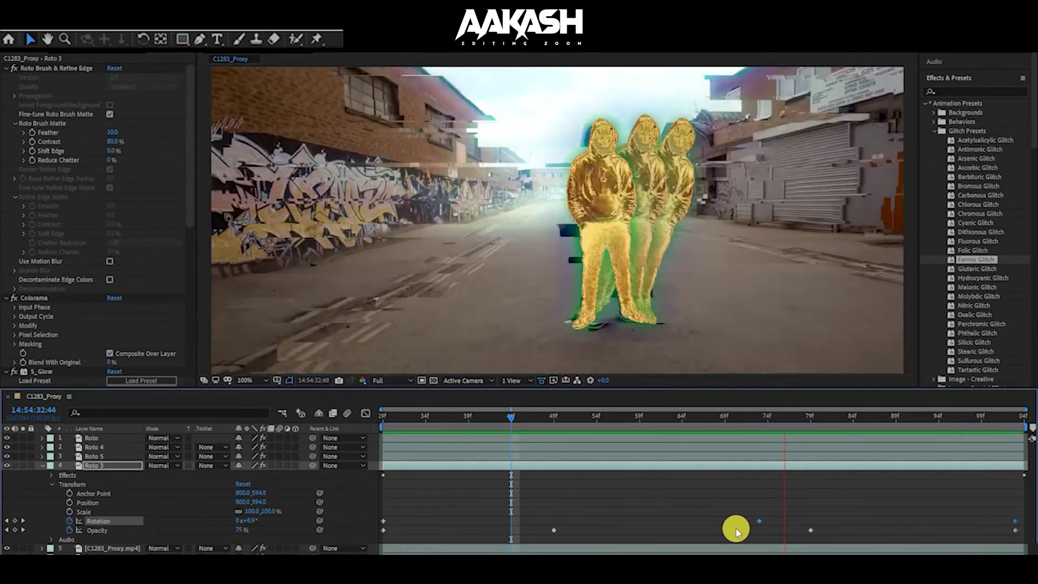
Step: Delete Glitch 7in1 and S_Glow from C1283_Proxy, keeping Lumetri Color, then return to frame one
click(36, 466)
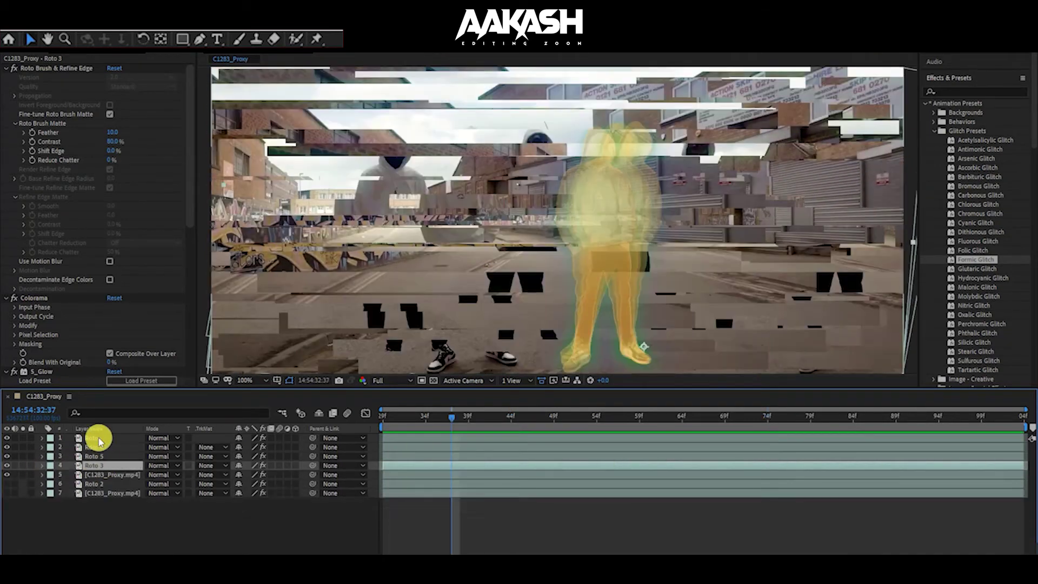
click(99, 441)
click(8, 468)
click(6, 475)
click(6, 475)
click(36, 89)
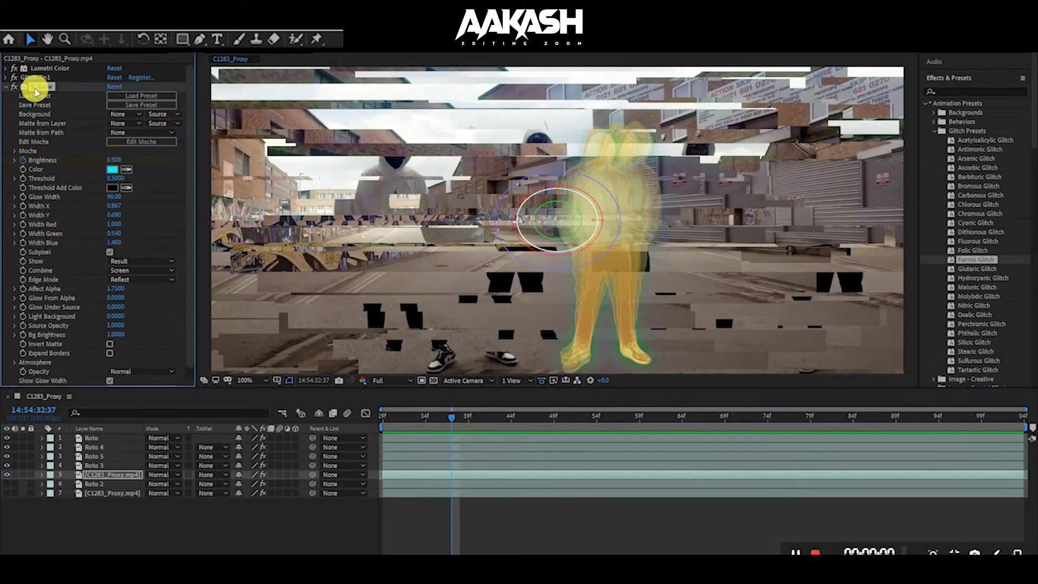
key(Delete)
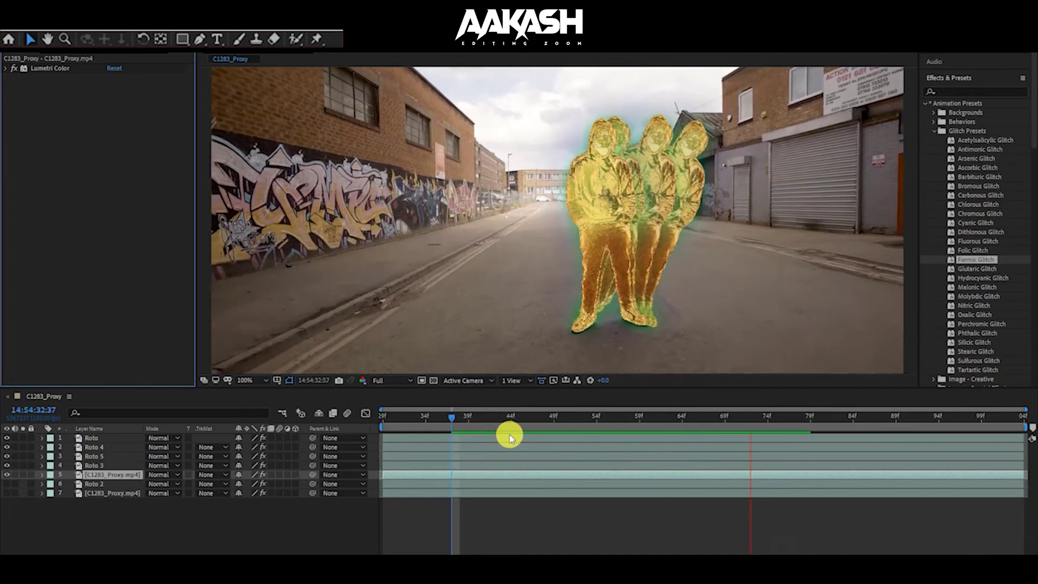
drag(482, 433, 392, 427)
Step: Apply Turbulent Displace to the street footage layer from the Effects search
click(984, 92)
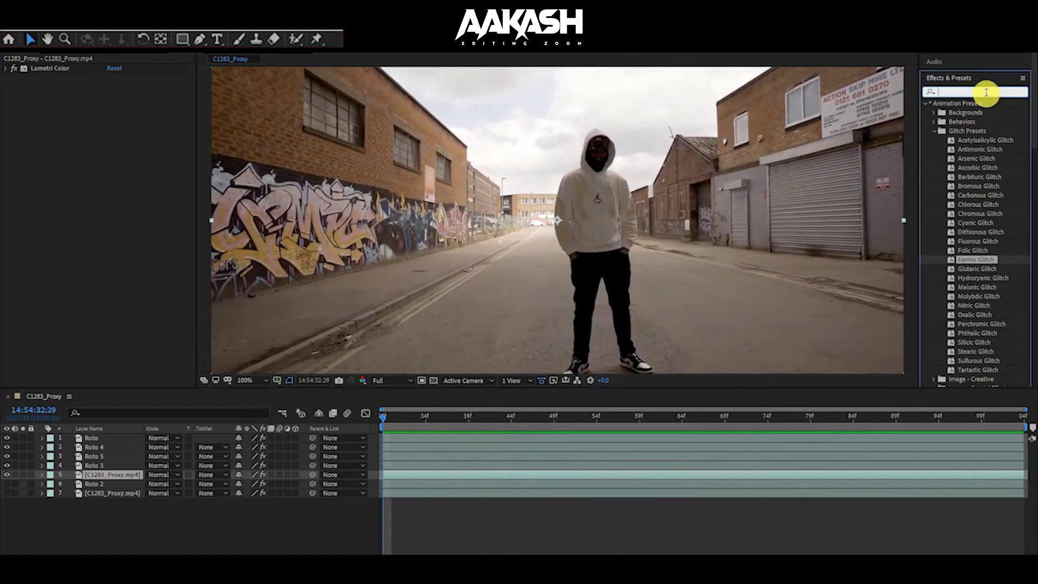
text(disp)
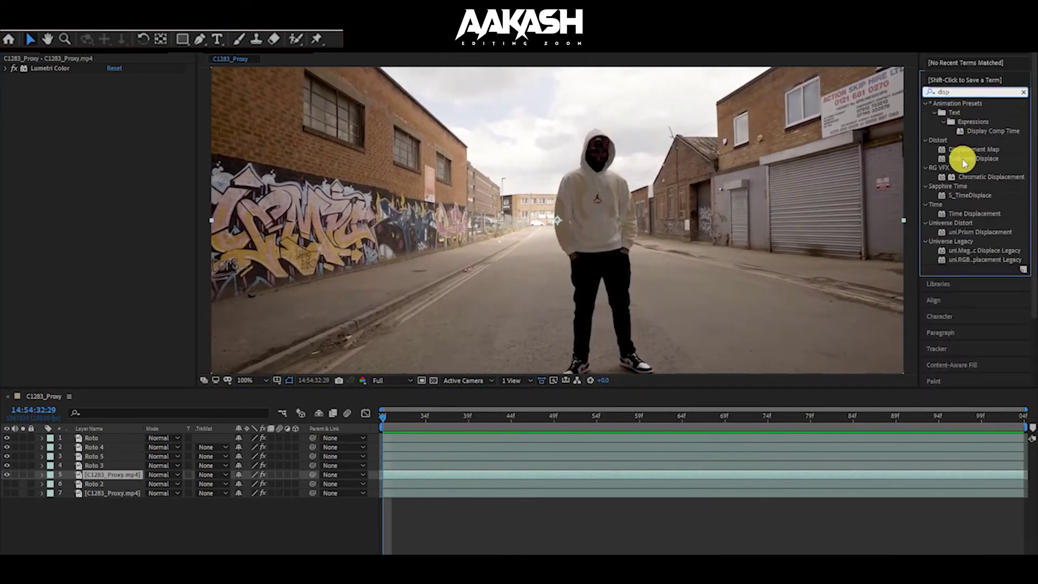
drag(964, 159, 420, 474)
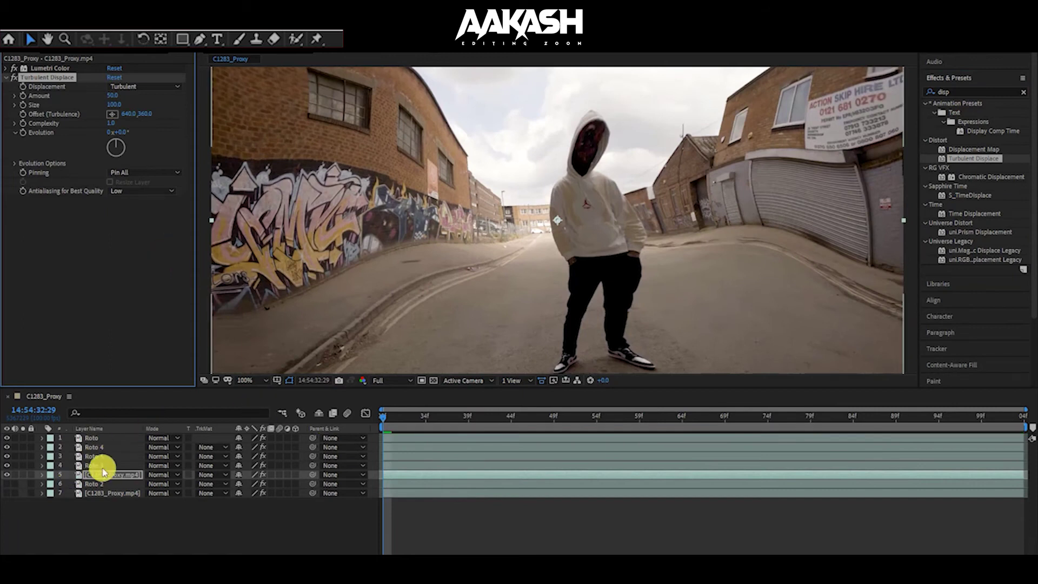
Step: Duplicate Roto 3 and keep the new Roto 6 copy directly below it
click(101, 467)
click(111, 437)
key(ctrl+d)
mouse_move(109, 439)
mouse_down()
mouse_move(102, 475)
mouse_move(85, 475)
mouse_up()
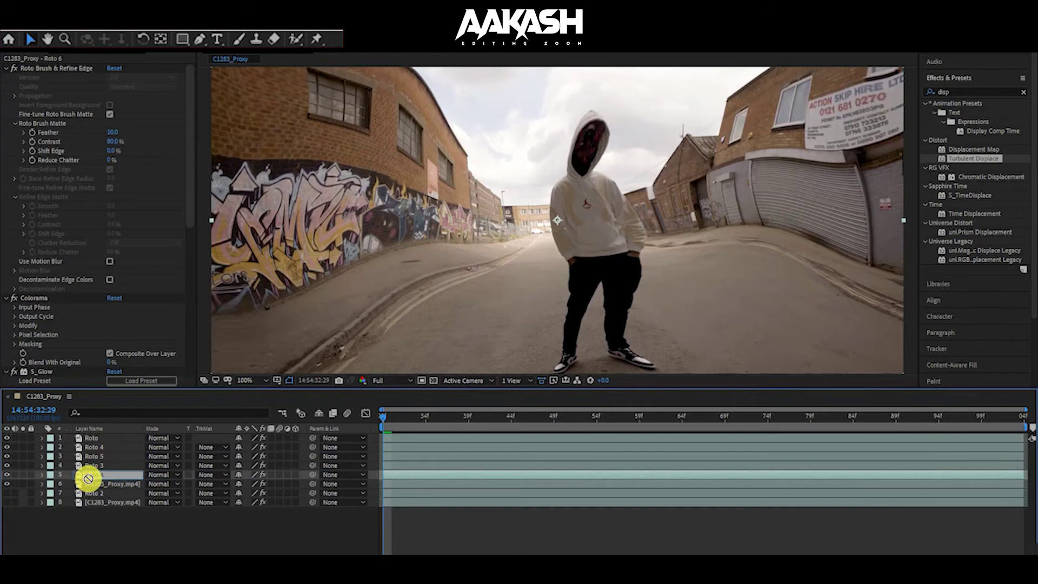
Step: Remove the Colorama and S_Glow effects from Roto 6
click(42, 474)
click(52, 493)
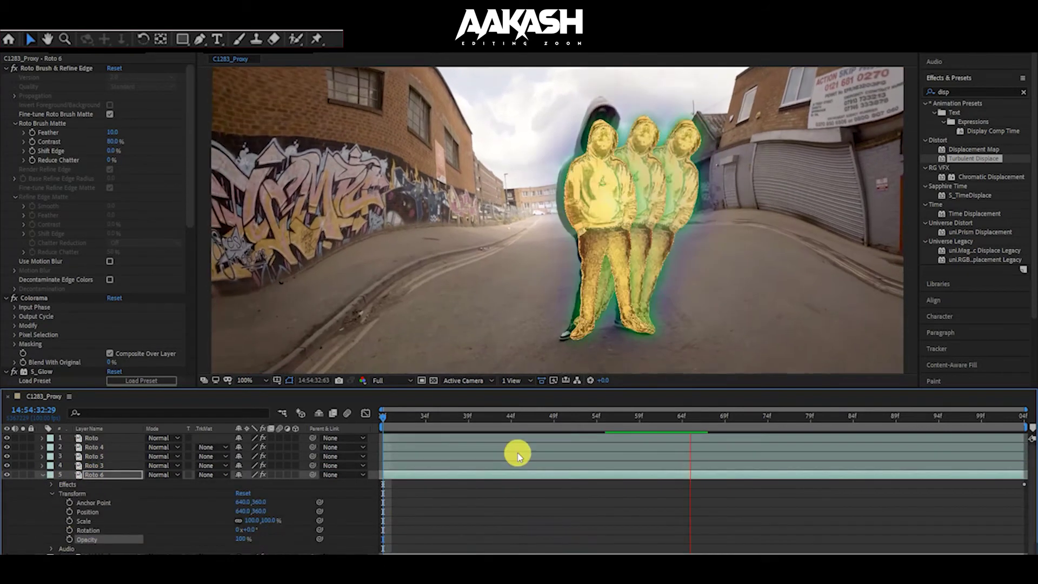
click(42, 475)
click(46, 73)
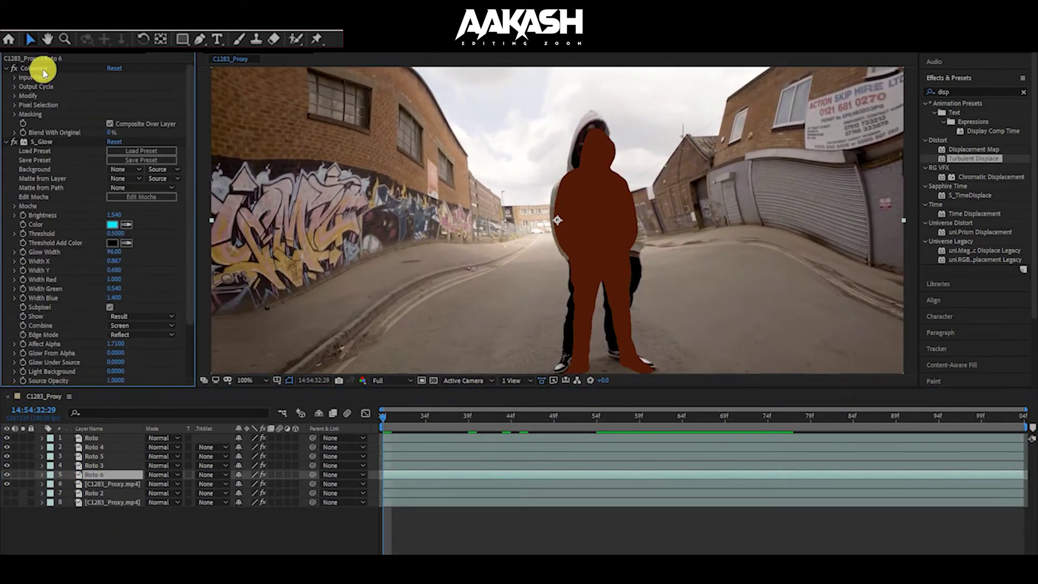
key(Delete)
key(ctrl+z)
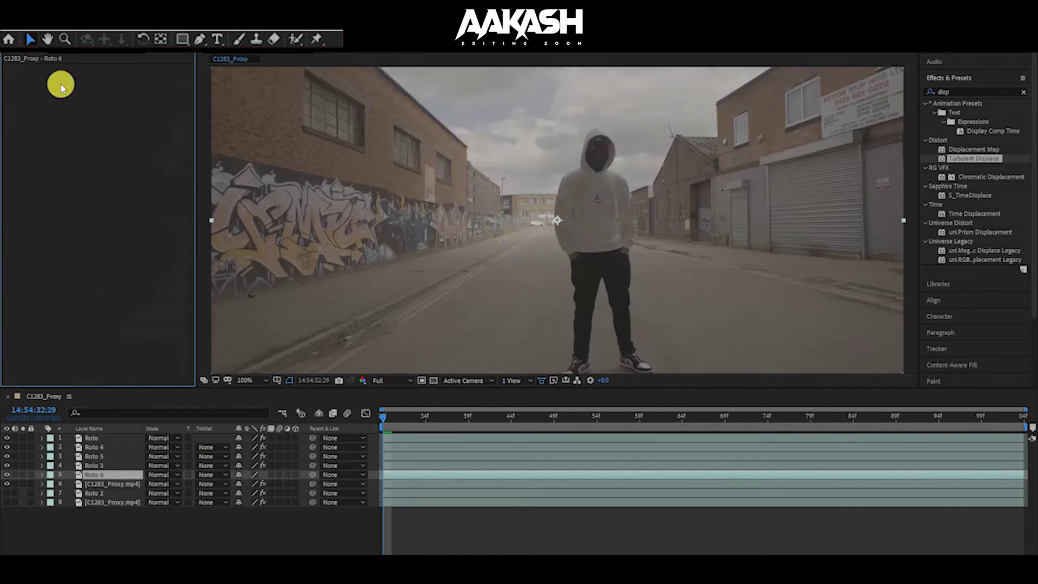
click(96, 474)
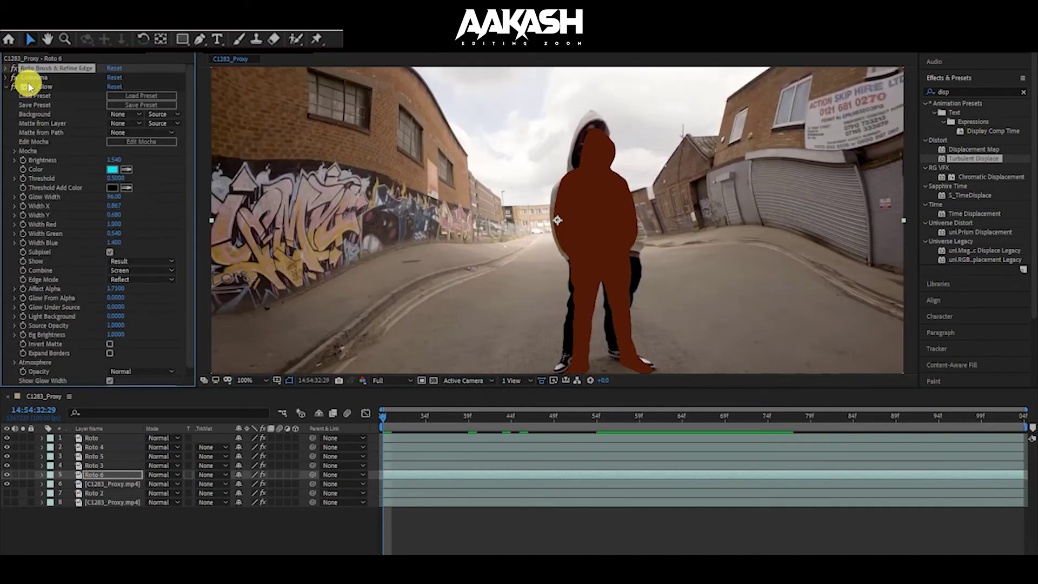
Step: Copy Lumetri Color from the footage layer onto Roto 6 and begin renaming the layer
click(8, 70)
key(ctrl+Down)
key(ctrl+Down)
key(ctrl+Down)
click(32, 69)
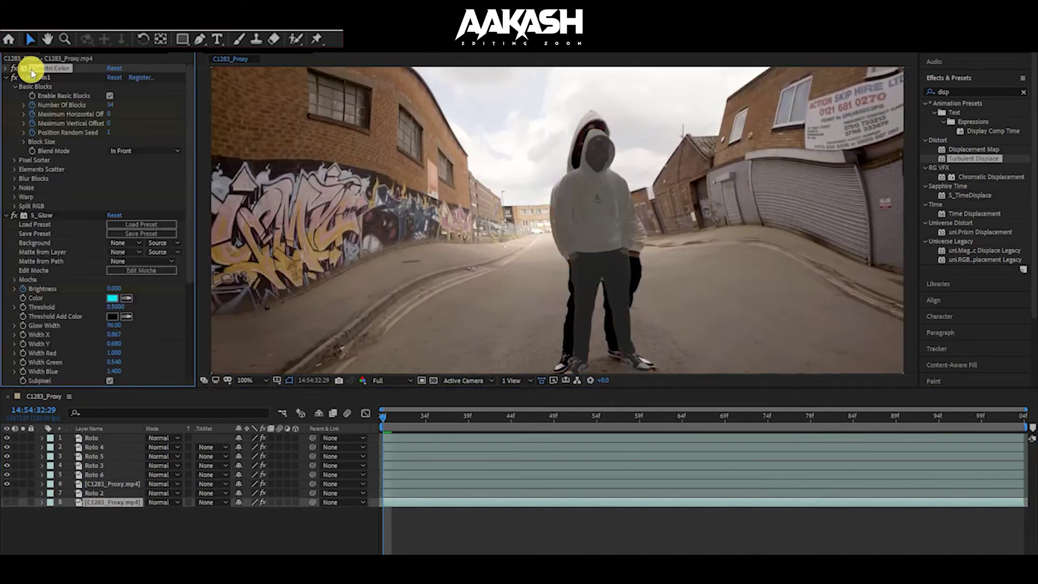
click(98, 474)
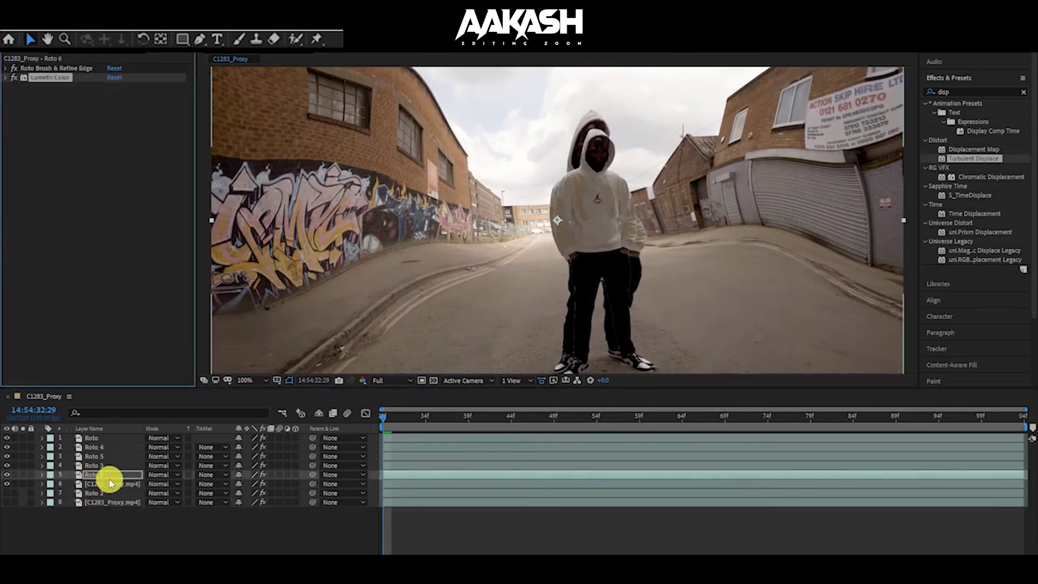
right_click(103, 477)
click(134, 456)
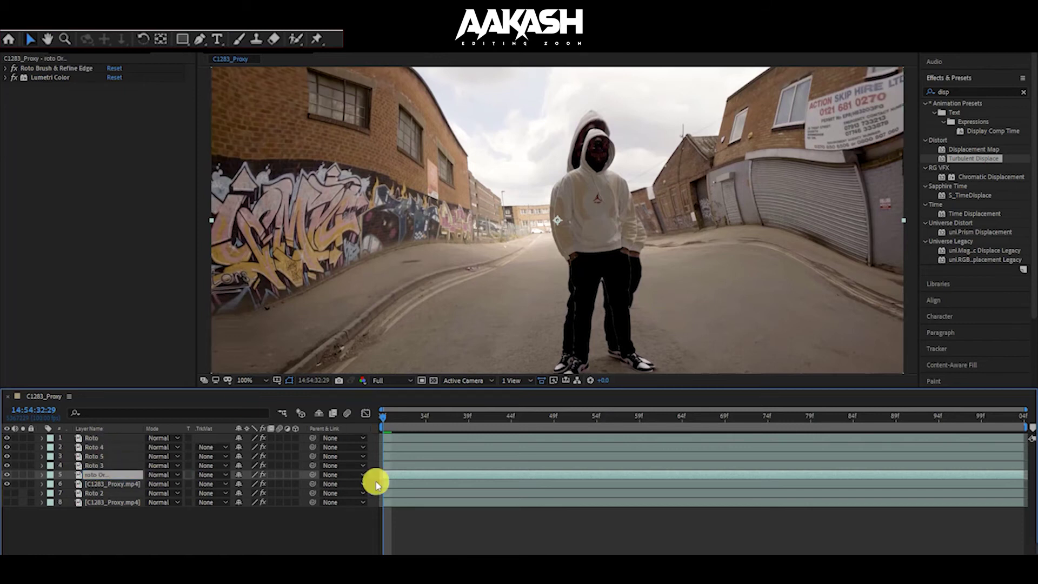
Step: Keyframe Turbulent Displace Amount from 0 at the start up to a larger value later, resetting Size
click(132, 482)
drag(141, 95, 24, 102)
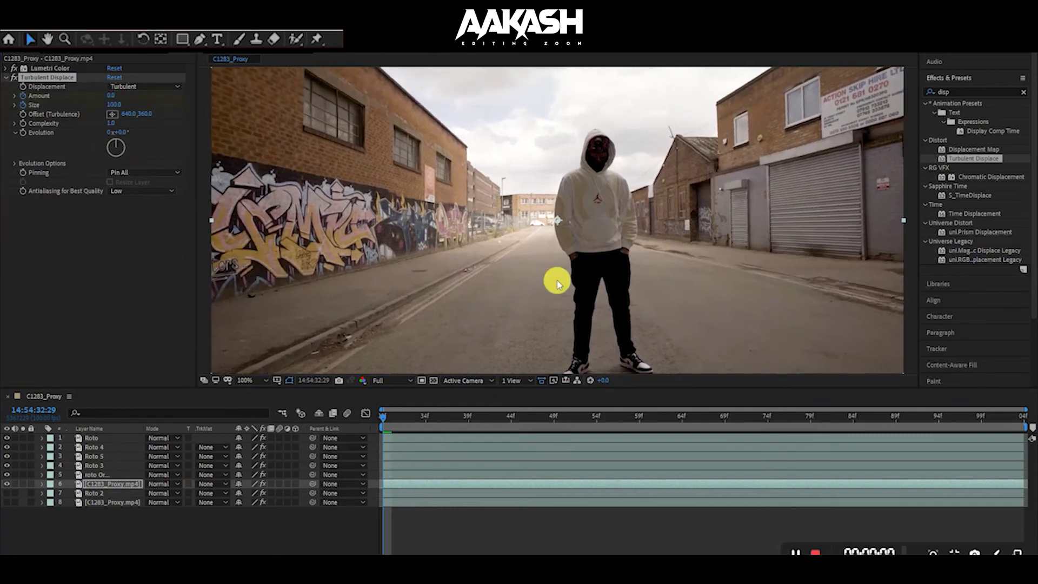
drag(387, 422, 552, 429)
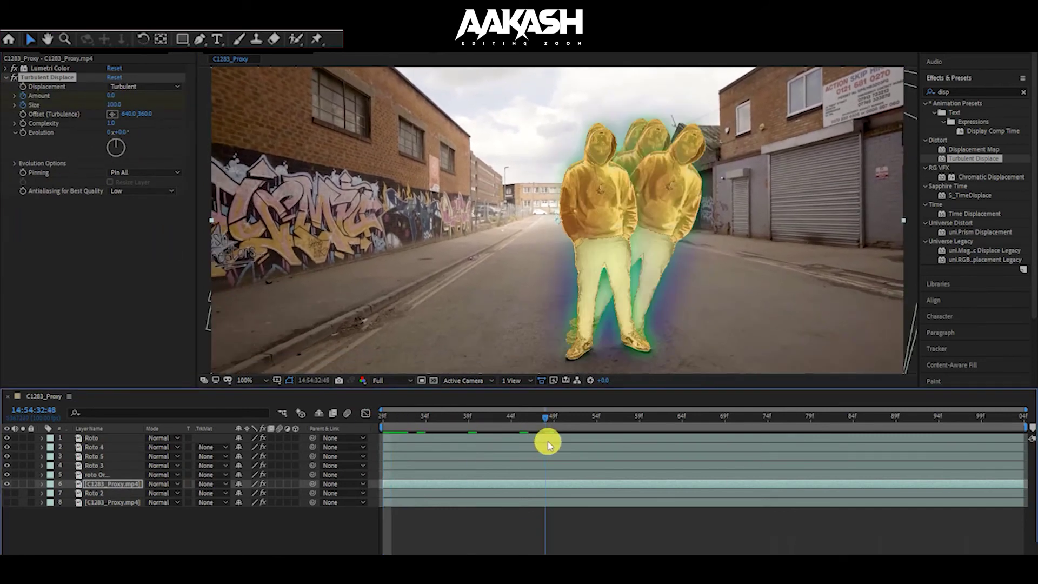
mouse_move(111, 95)
mouse_down()
mouse_move(204, 107)
mouse_move(67, 110)
mouse_up()
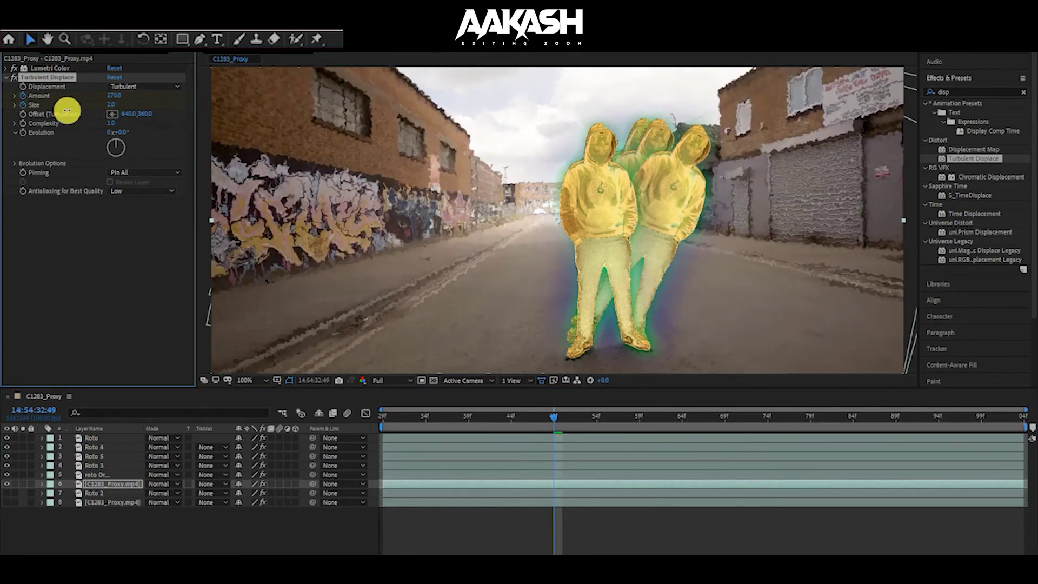
right_click(110, 104)
click(156, 190)
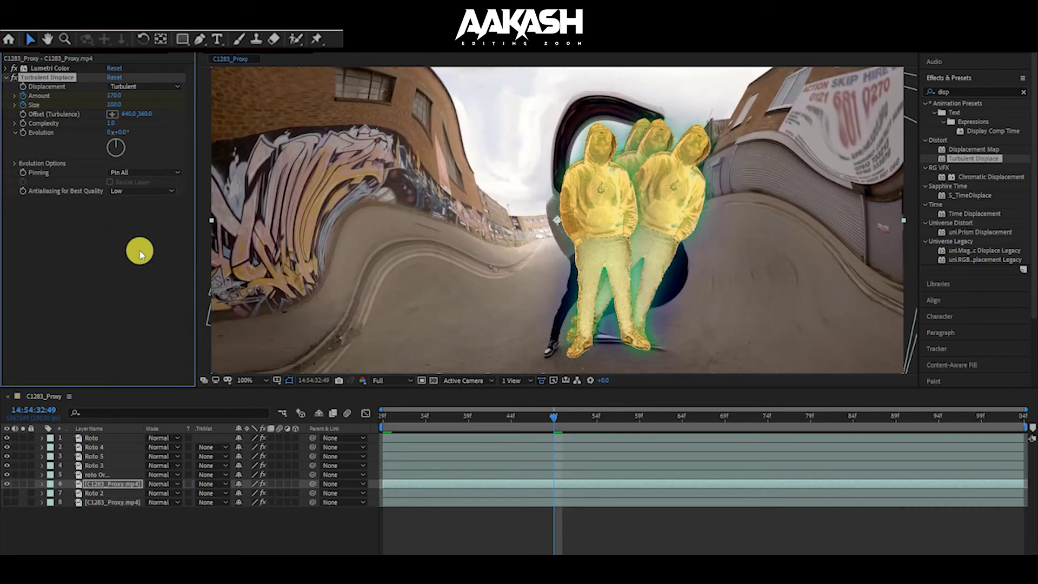
Step: Add a Size keyframe alongside the first Amount keyframe, shrinking the warp Size
click(45, 484)
click(52, 493)
click(61, 512)
scroll(63, 514, down, 2)
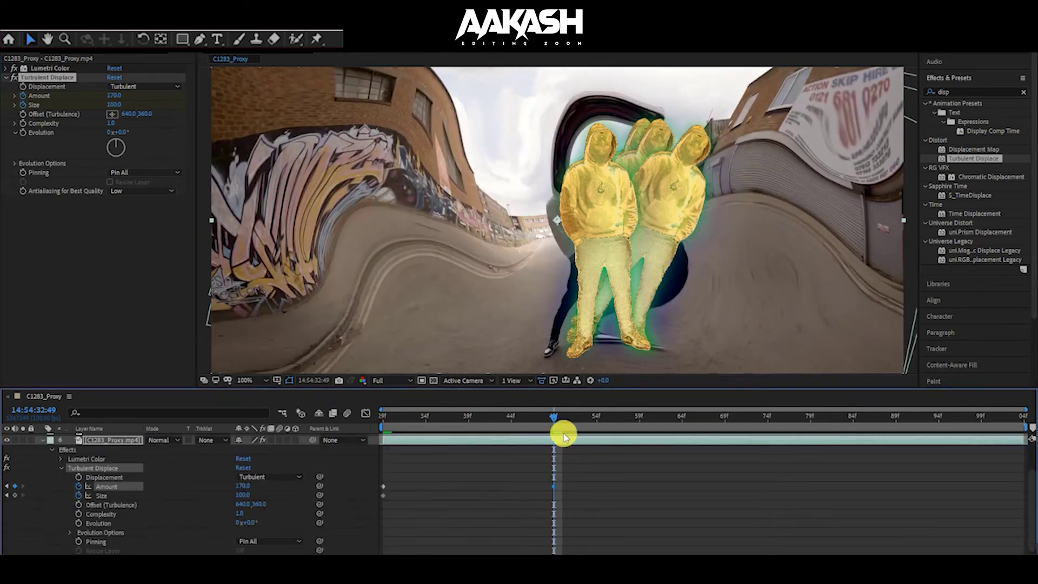
drag(563, 433, 389, 455)
click(22, 104)
key(k)
mouse_move(113, 104)
mouse_down()
mouse_move(199, 111)
mouse_move(154, 124)
mouse_up()
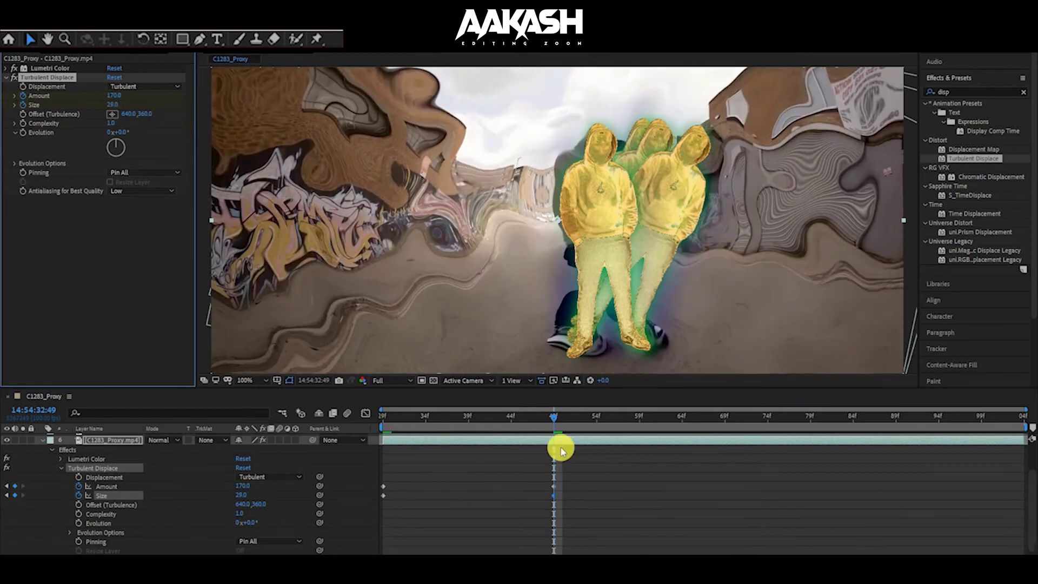
Step: Place Amount and Size keyframes at frame 84 (170 and 29) and preview the warp
drag(561, 450, 853, 444)
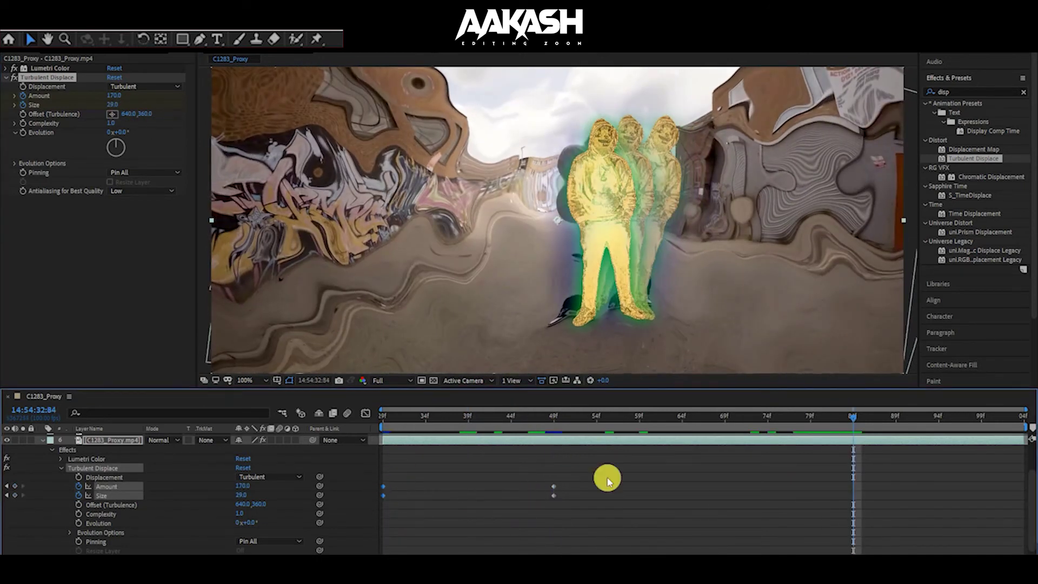
drag(697, 447, 546, 454)
click(562, 498)
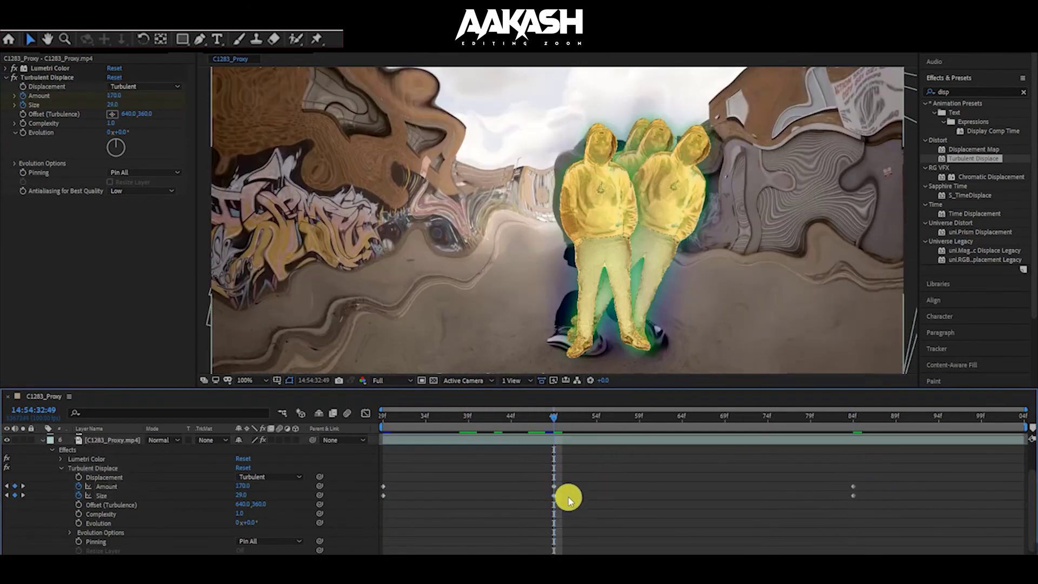
key(space)
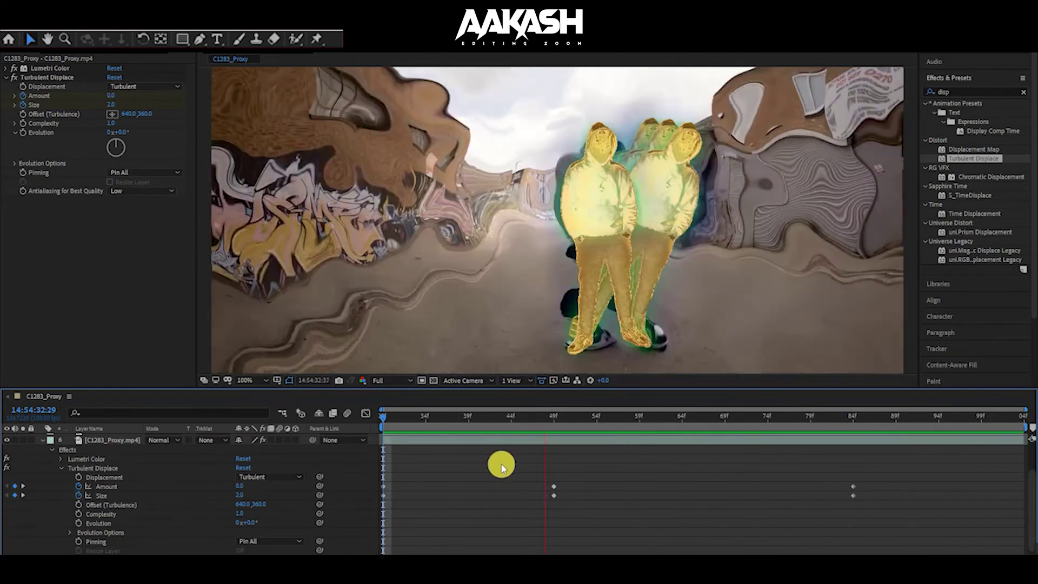
click(121, 436)
key(e)
click(1021, 92)
Step: Apply Stylize Glow to the street footage, removing an accidentally added VR Glow
text(glow)
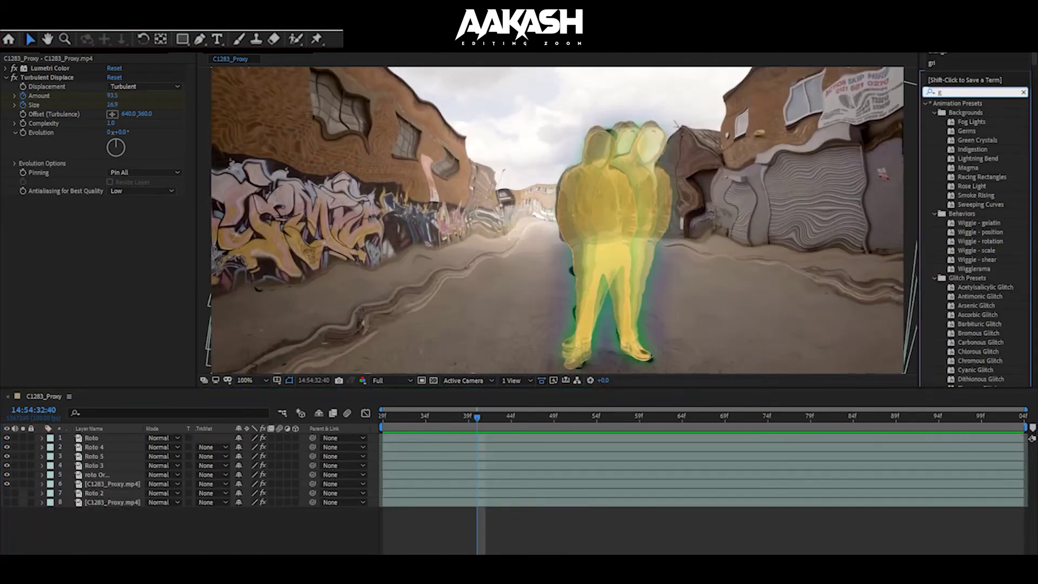
drag(969, 140, 56, 222)
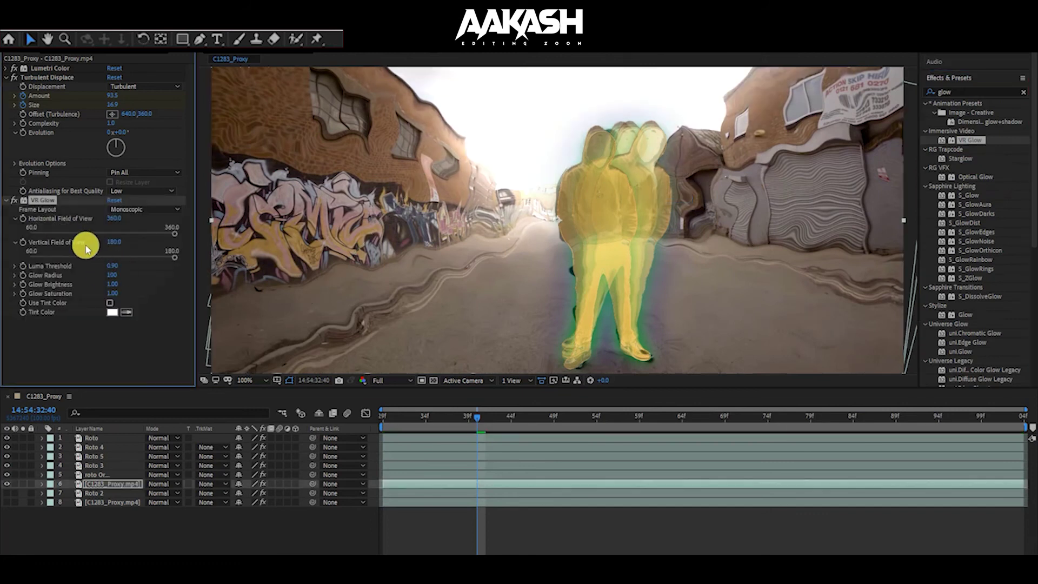
key(Delete)
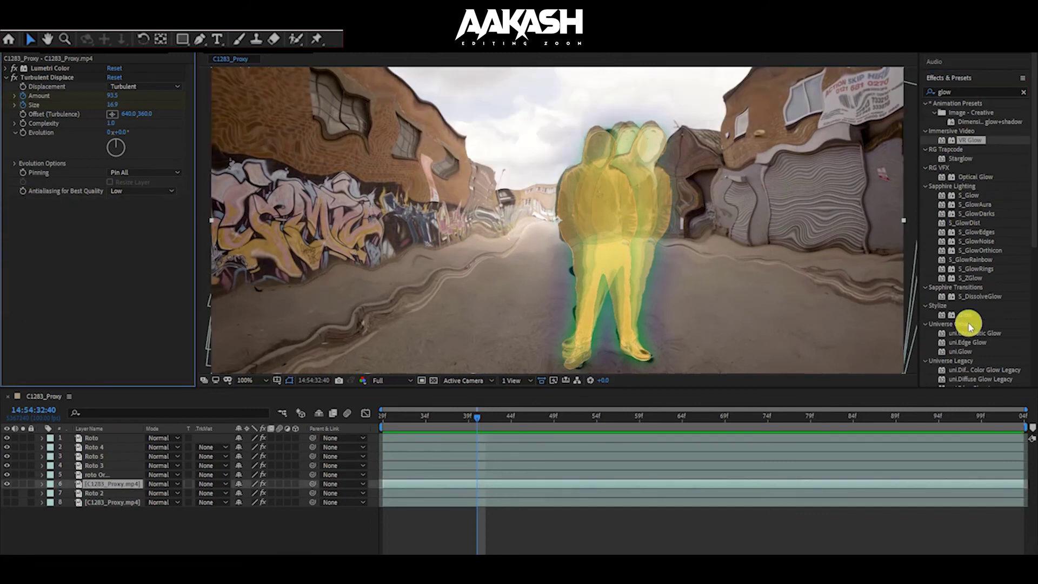
drag(968, 323, 96, 315)
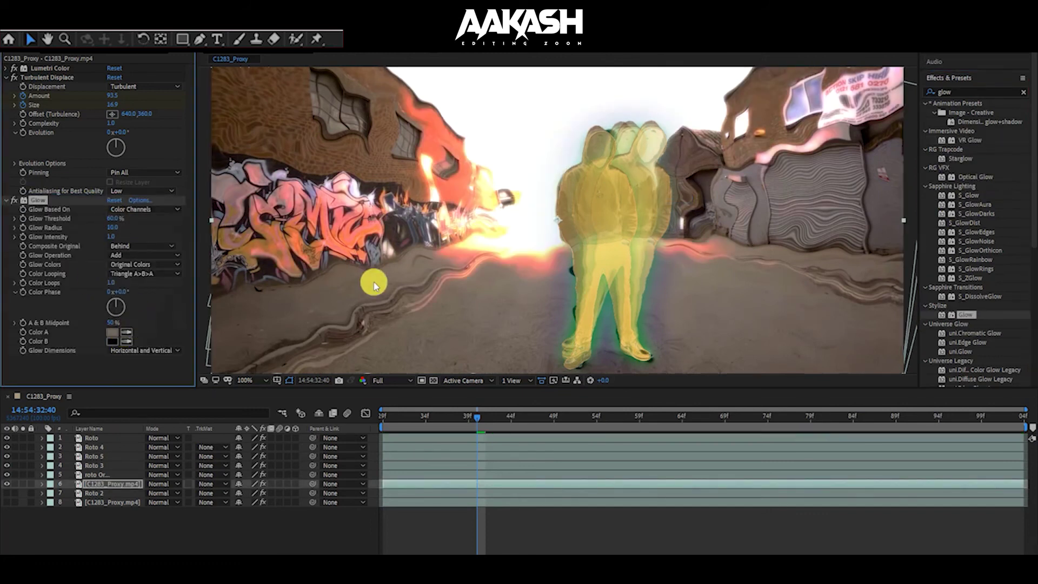
Step: Set Glow to A & B Colors with orange FF7200 and cyan 00F6FF
click(114, 333)
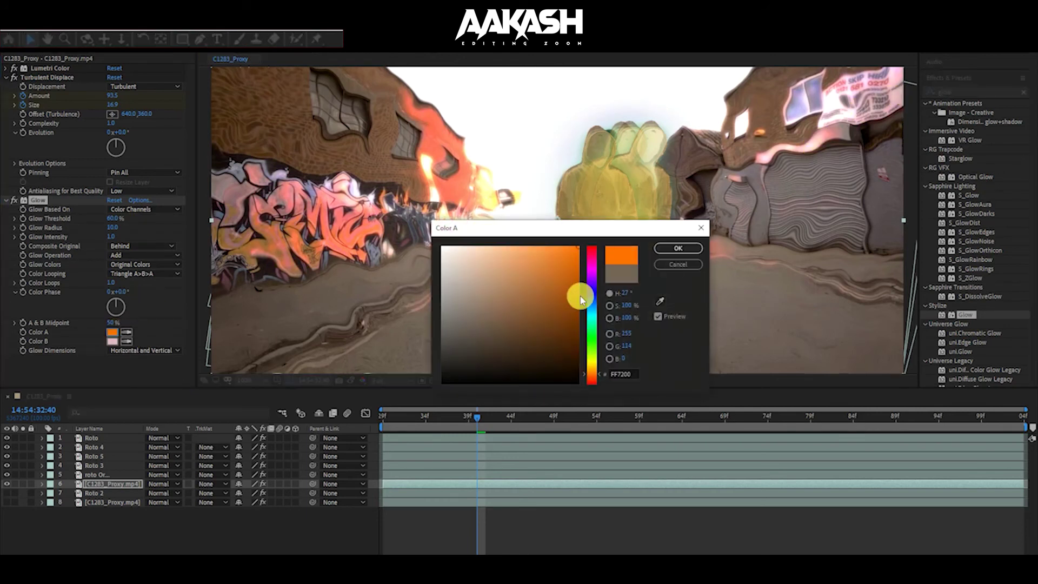
click(678, 248)
click(112, 341)
click(593, 318)
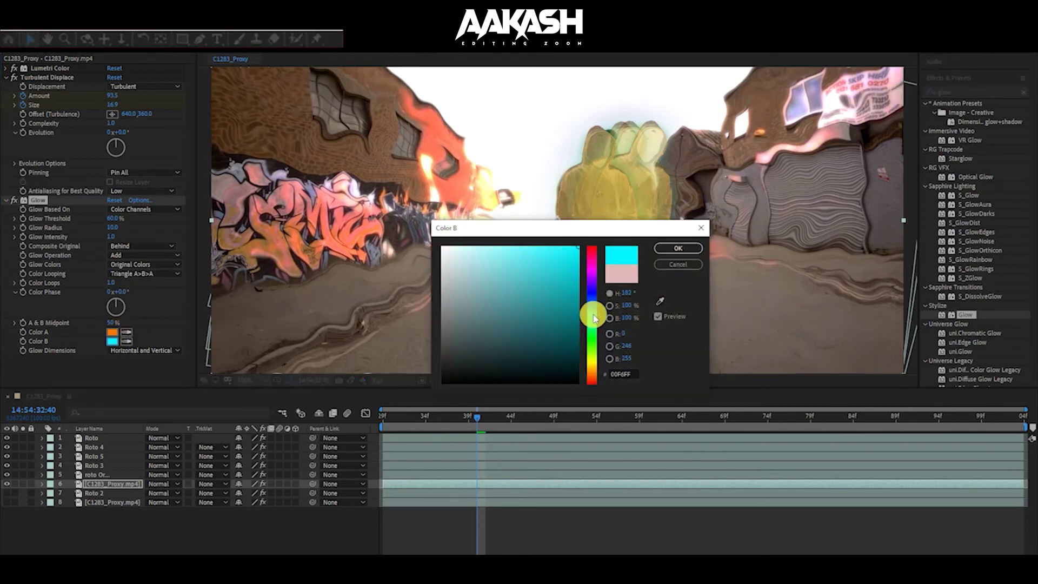
click(665, 259)
click(145, 264)
click(149, 284)
mouse_move(114, 218)
mouse_down()
mouse_move(94, 222)
mouse_move(215, 226)
mouse_up()
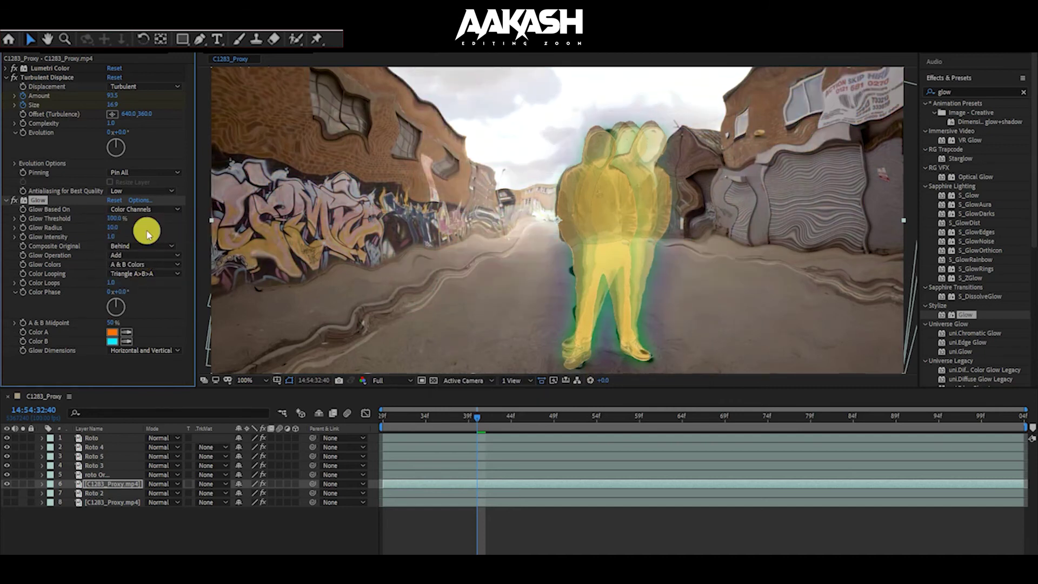
Step: On a warped frame, lower Glow Threshold and widen Glow Radius to 47.0, checking later frames
key(Home)
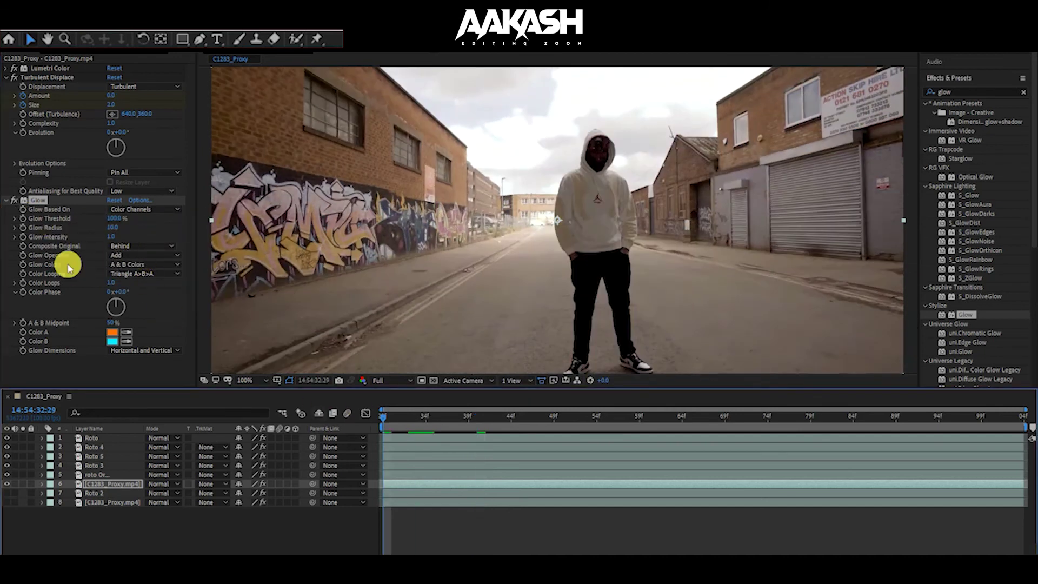
drag(477, 422, 516, 427)
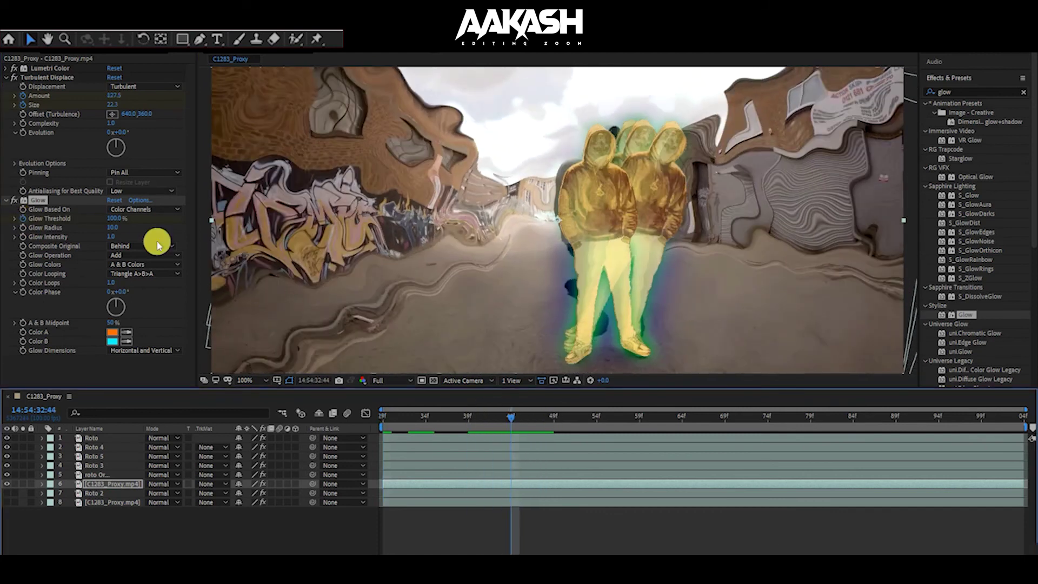
mouse_move(114, 219)
mouse_down()
mouse_move(3, 227)
mouse_move(41, 237)
mouse_up()
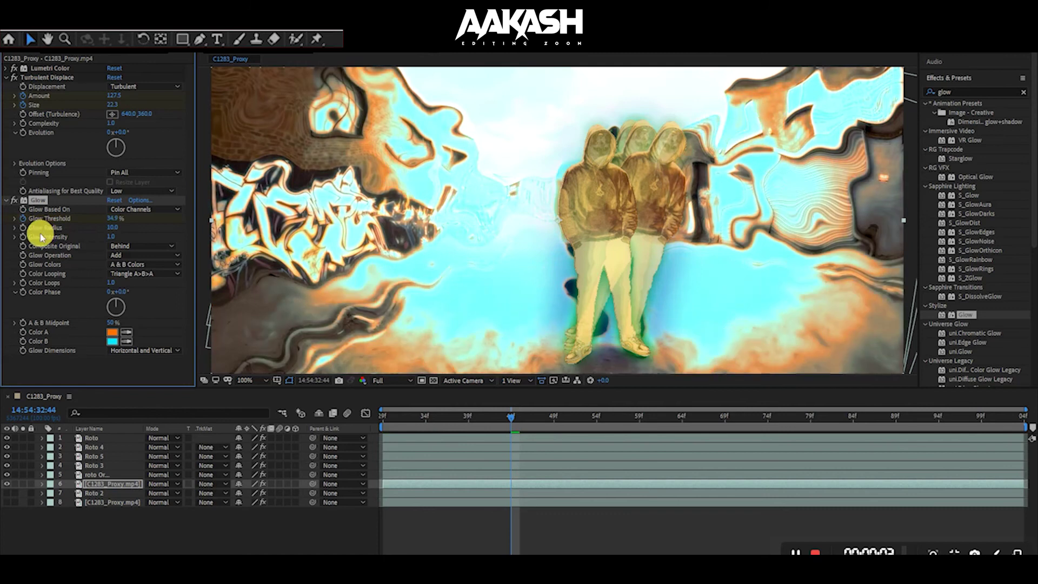
drag(112, 231, 138, 238)
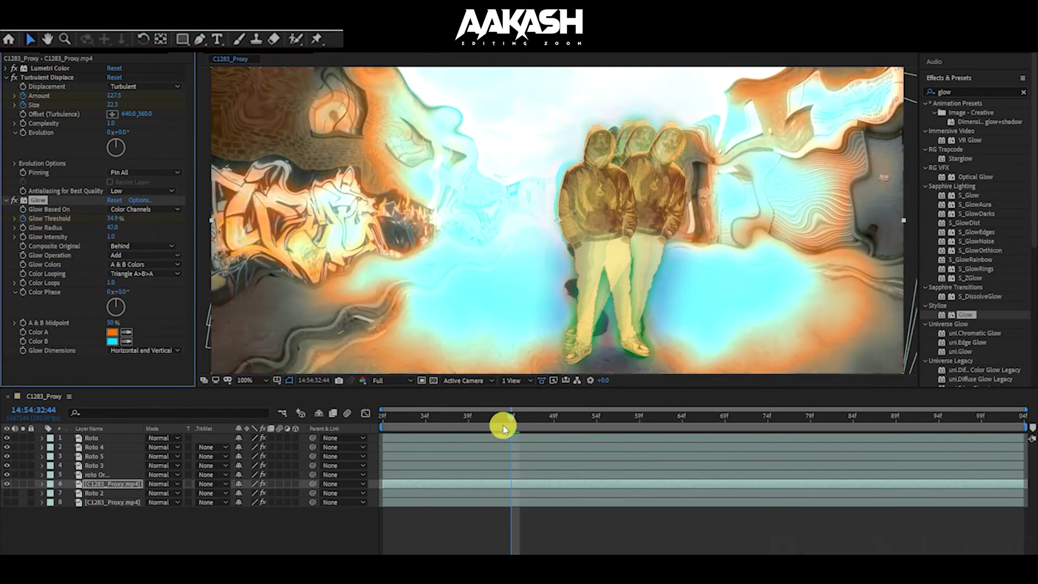
drag(517, 429, 814, 451)
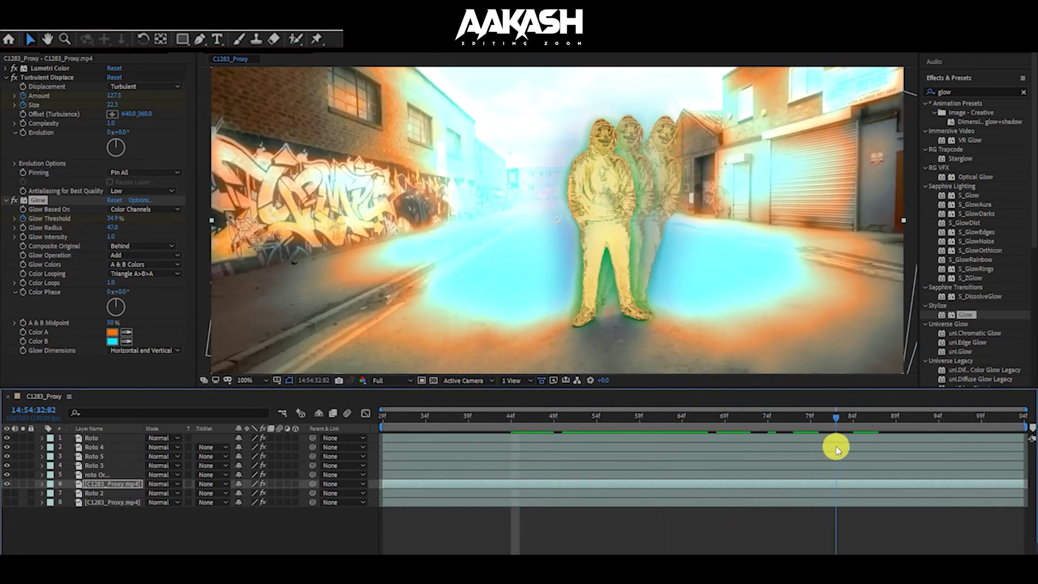
Step: Drag the street footage's Glow Threshold back to 100% and play the preview
drag(114, 218, 479, 248)
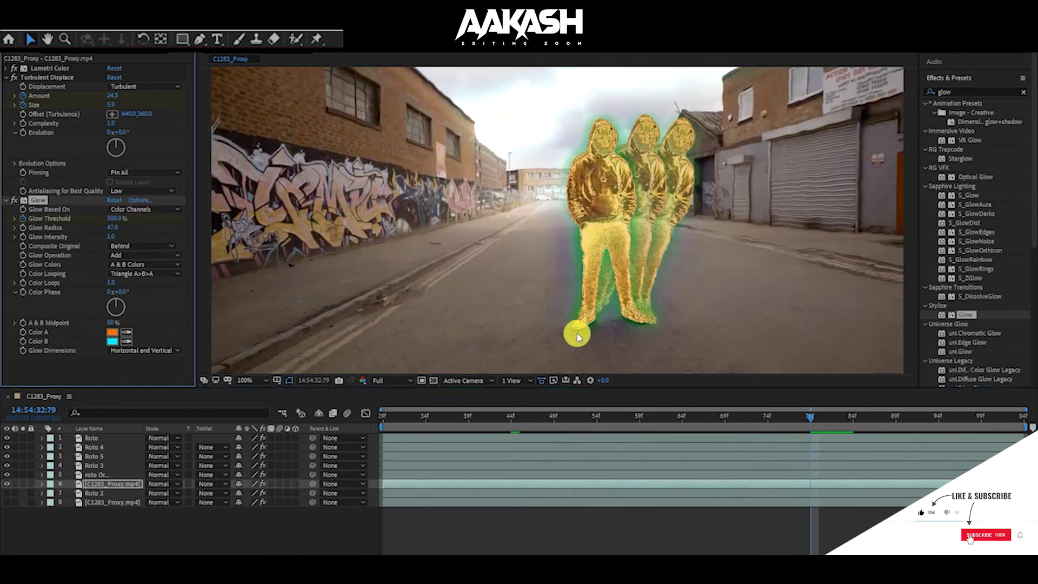
key(space)
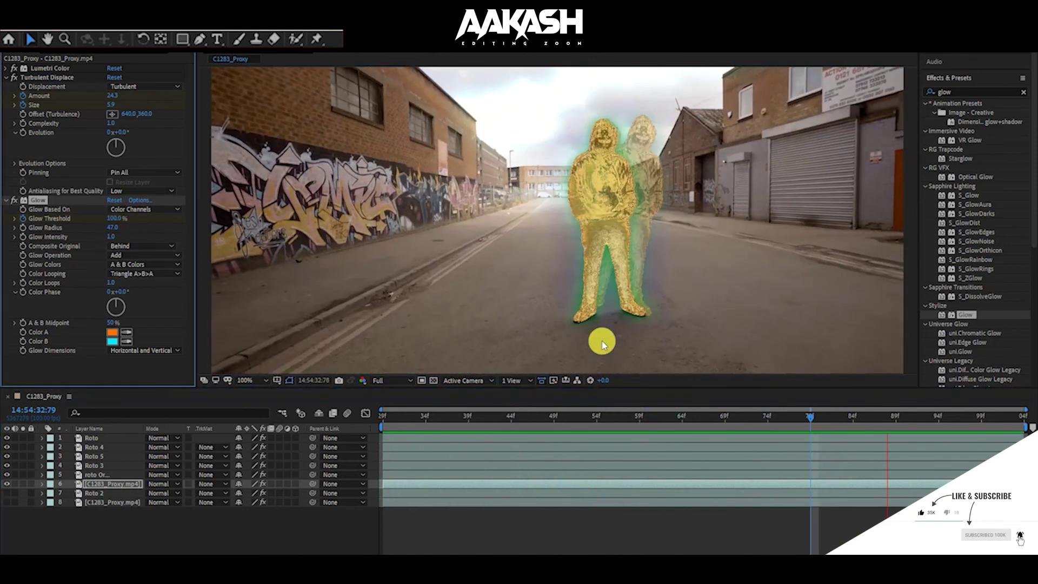